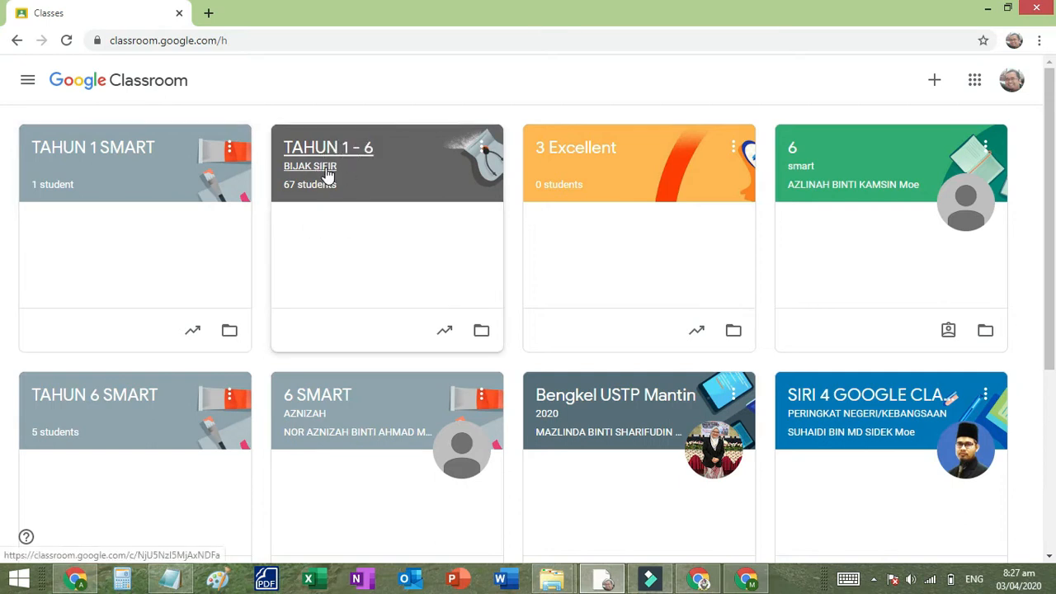
# Search the web for quizizz in a new tab, enter the Quizizz site and go to its quiz search page
pyautogui.click(209, 15)
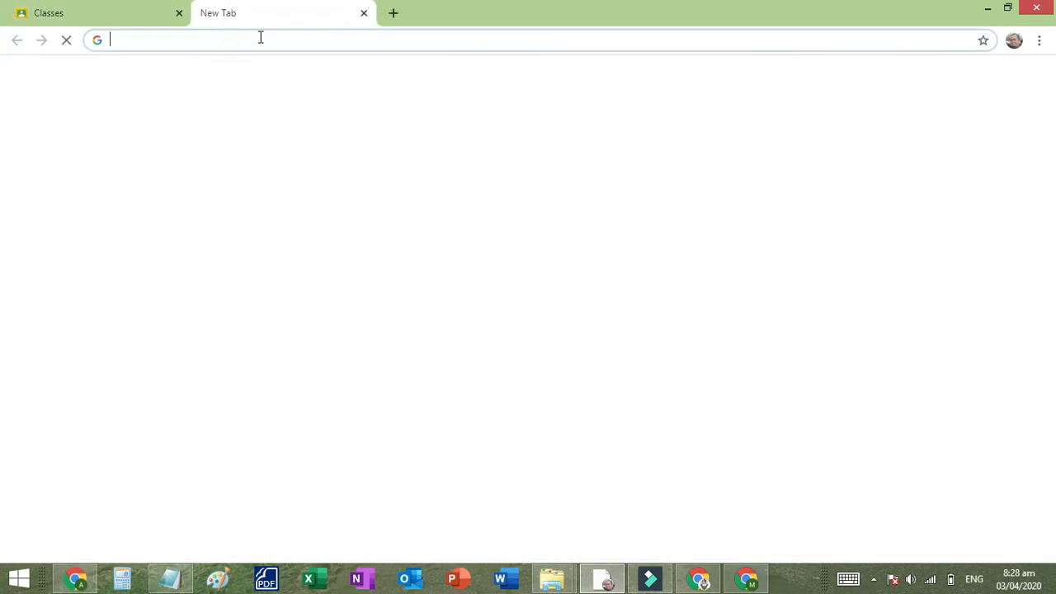
pyautogui.write('q')
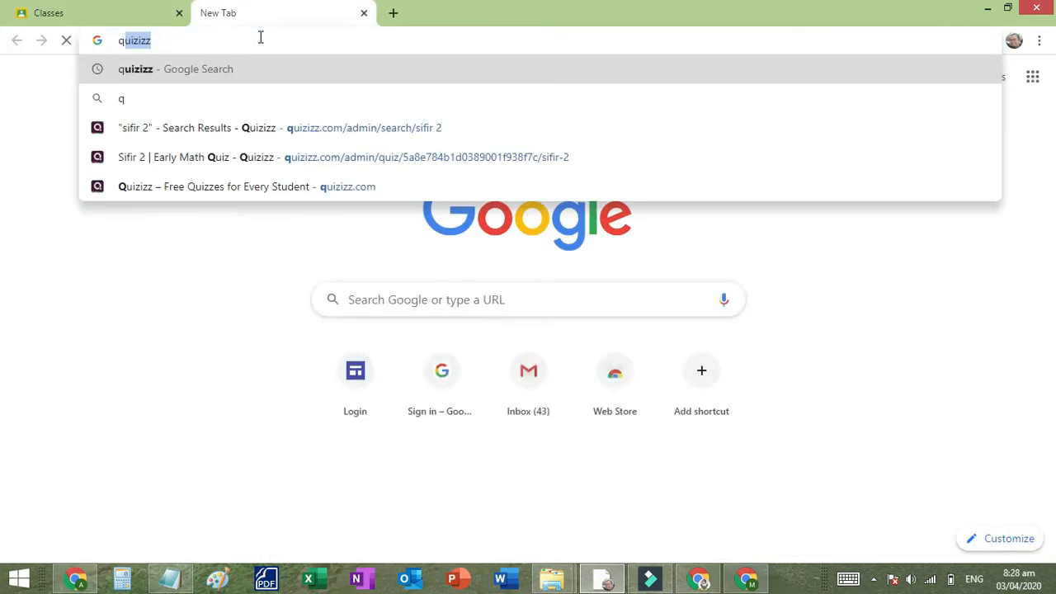
pyautogui.press('Return')
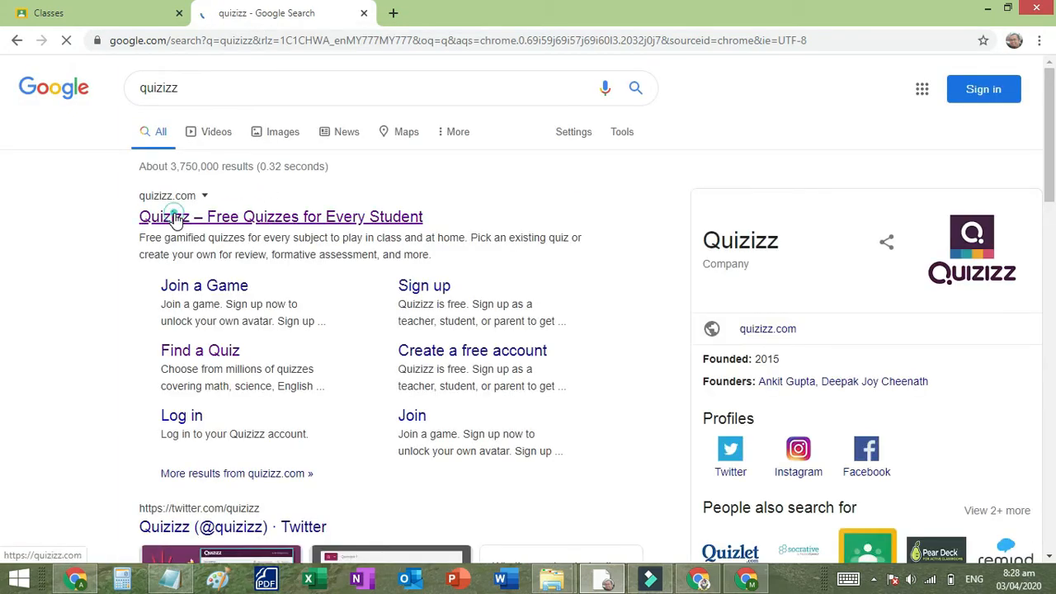
pyautogui.click(175, 217)
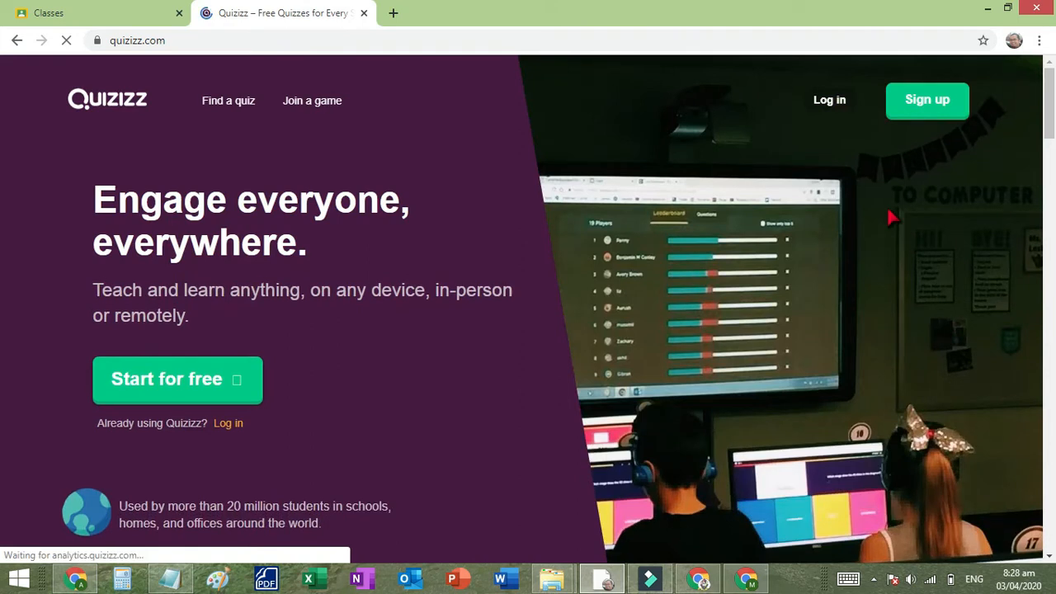
pyautogui.click(232, 103)
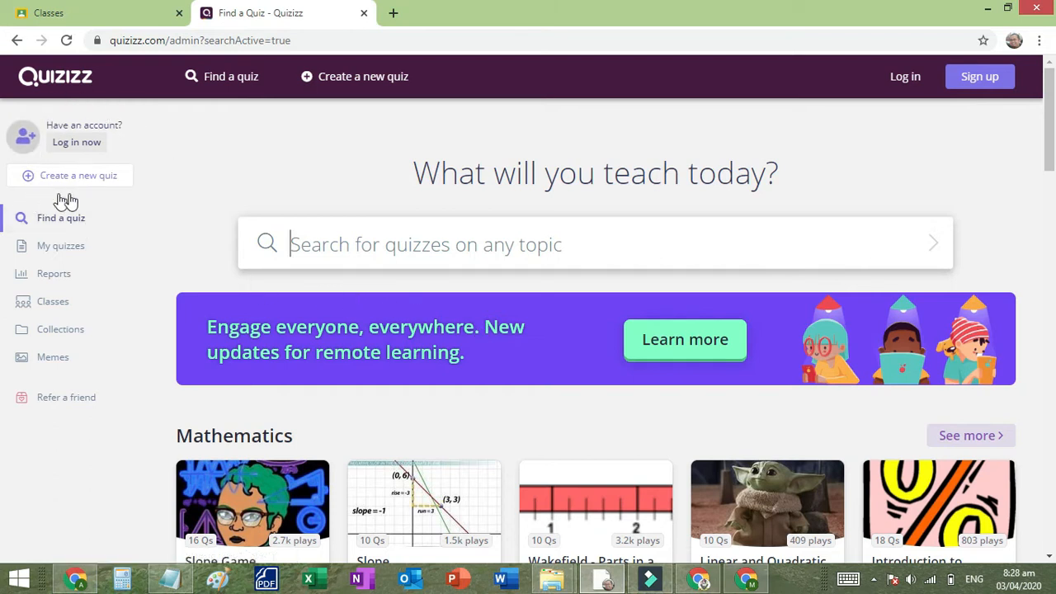
# Check which Google account is signed in to Google Classroom
pyautogui.click(77, 142)
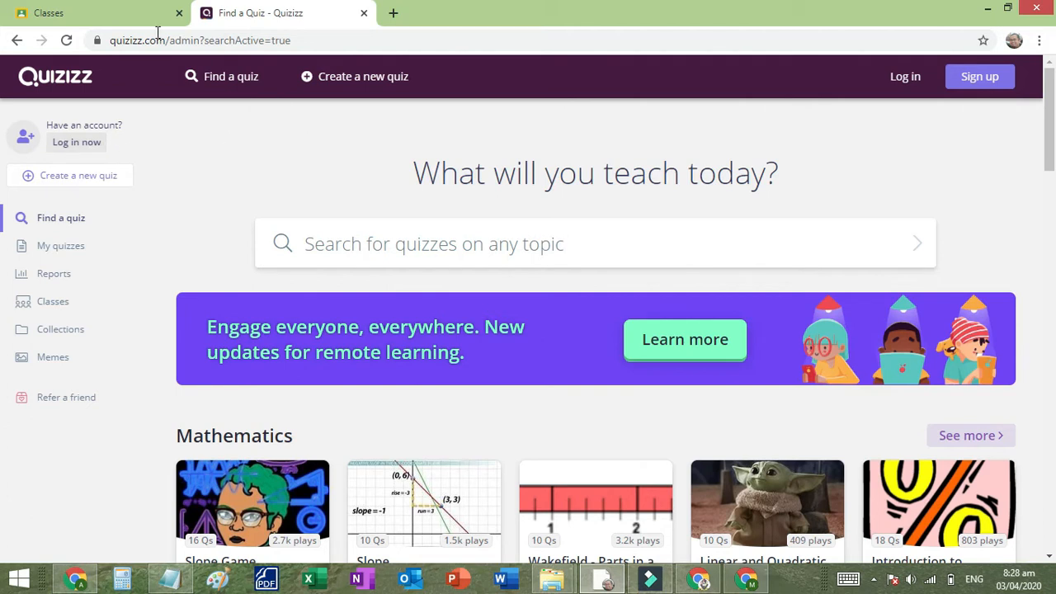
pyautogui.click(91, 13)
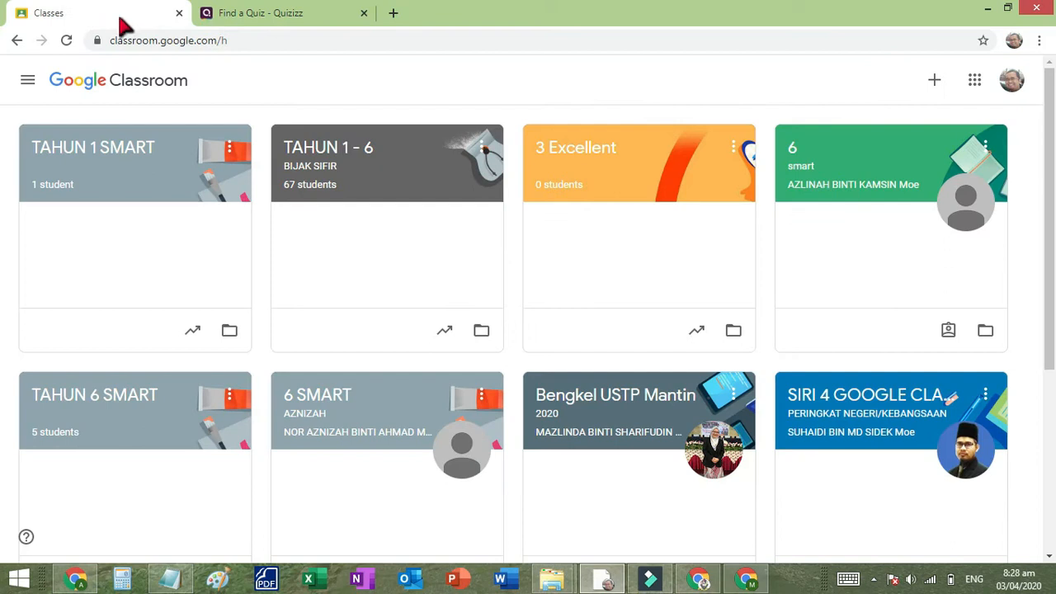
pyautogui.click(1022, 76)
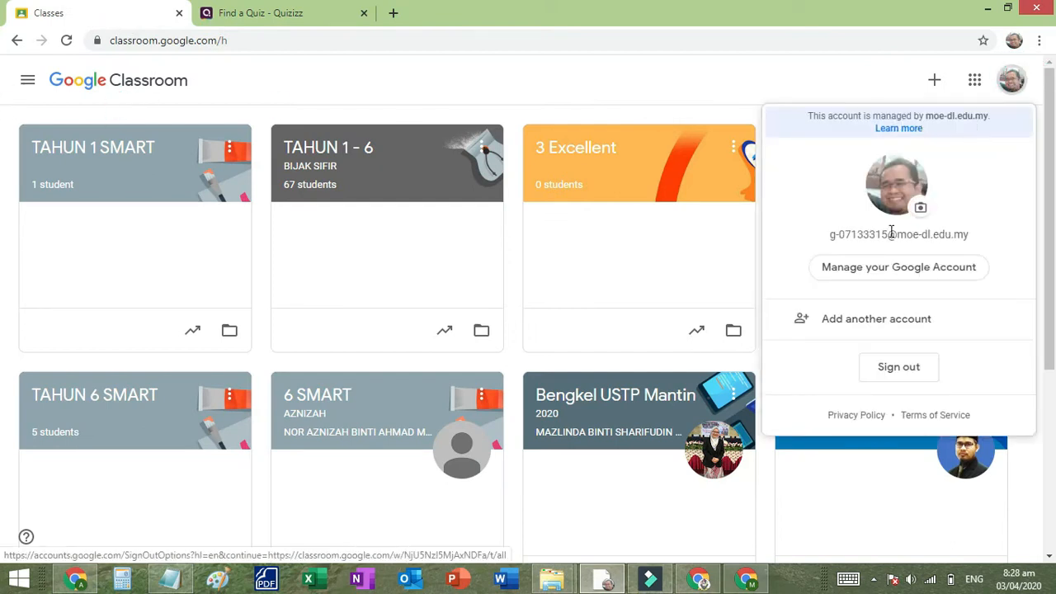
pyautogui.click(1011, 77)
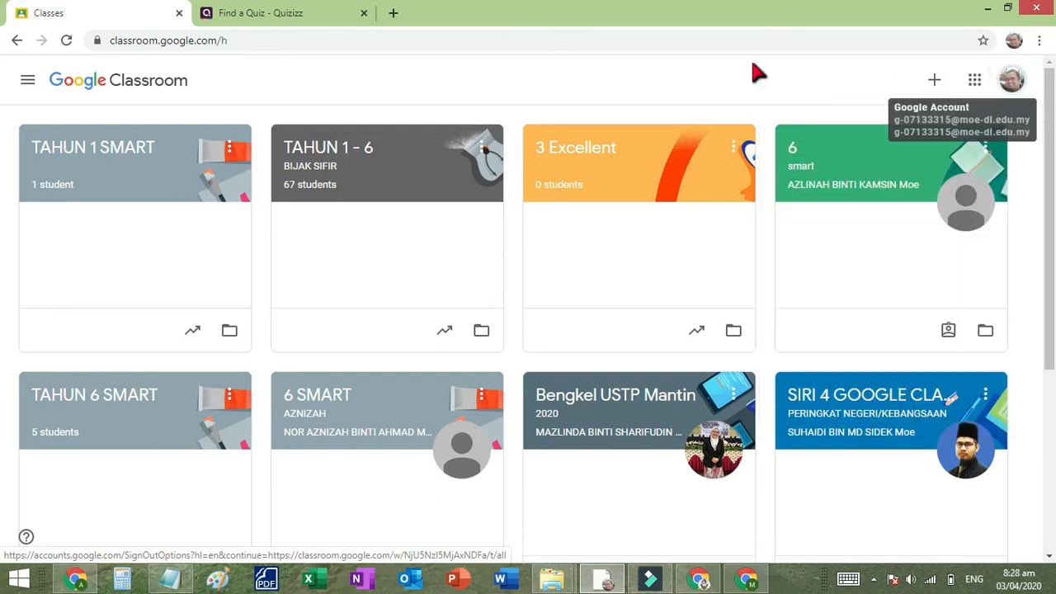
# Switch back to Quizizz and log in with the same Google account that is used for Classroom
pyautogui.click(304, 13)
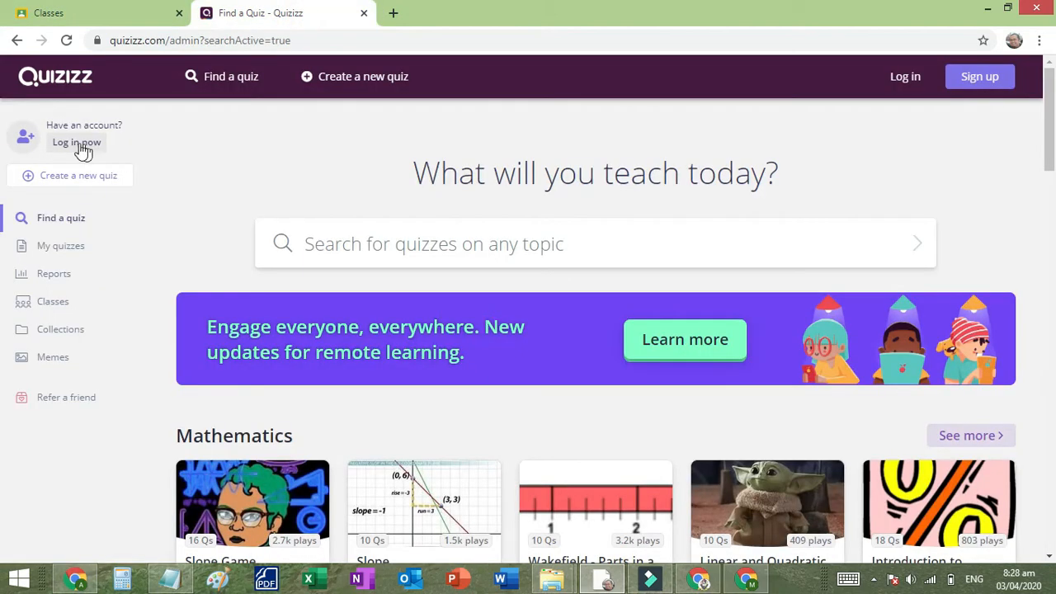
pyautogui.click(79, 144)
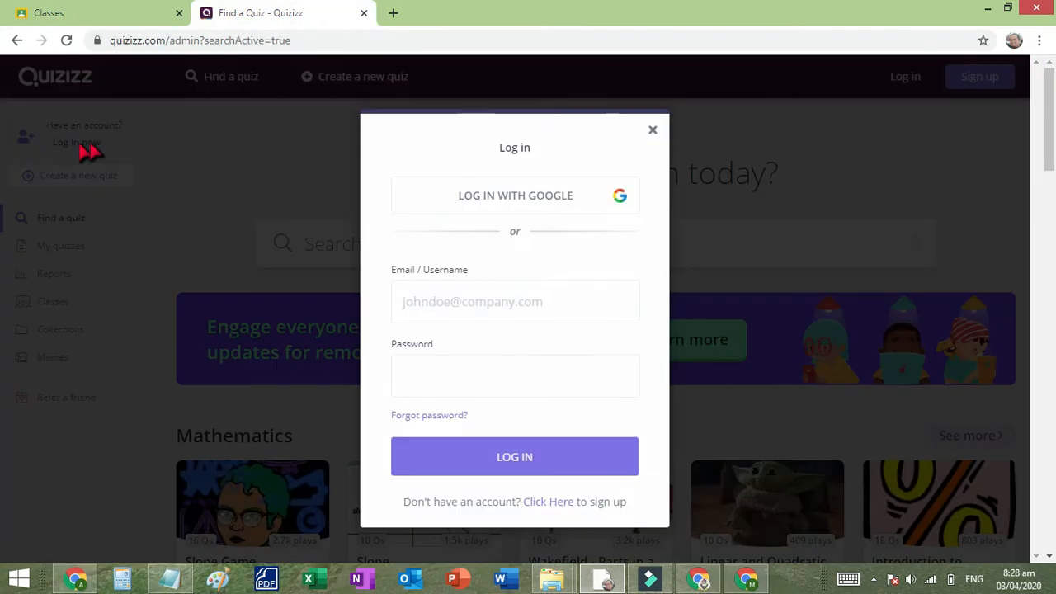
pyautogui.click(559, 203)
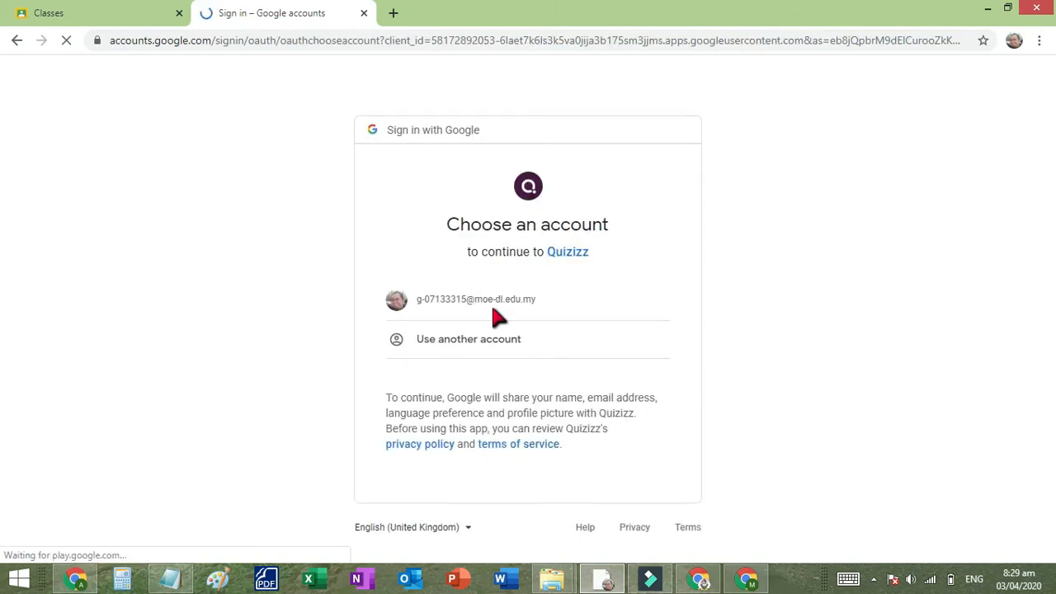
pyautogui.click(427, 303)
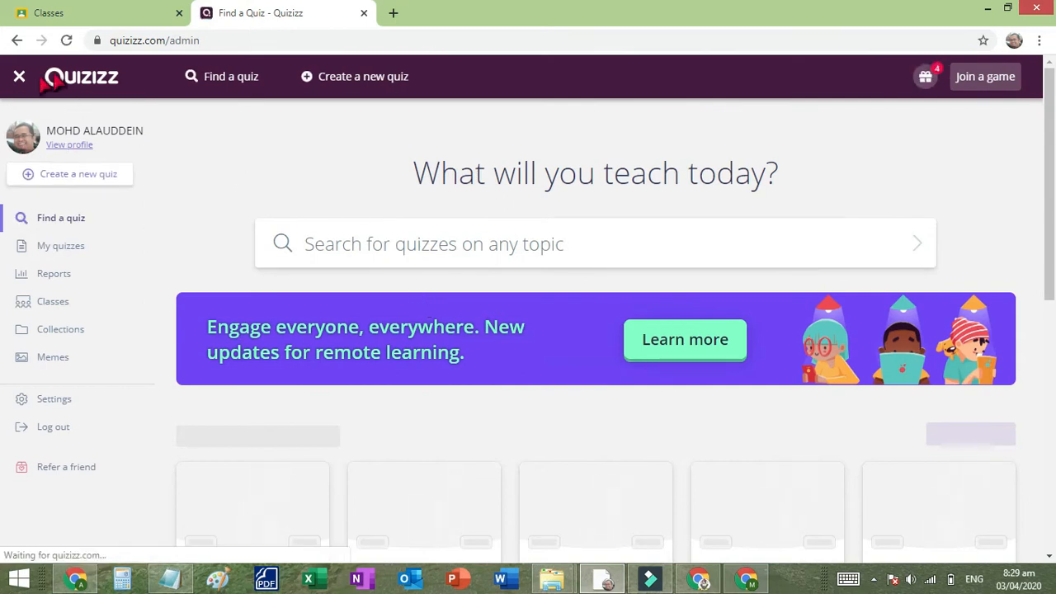
# Search the Quizizz library for quizzes on "sifir 4"
pyautogui.click(355, 256)
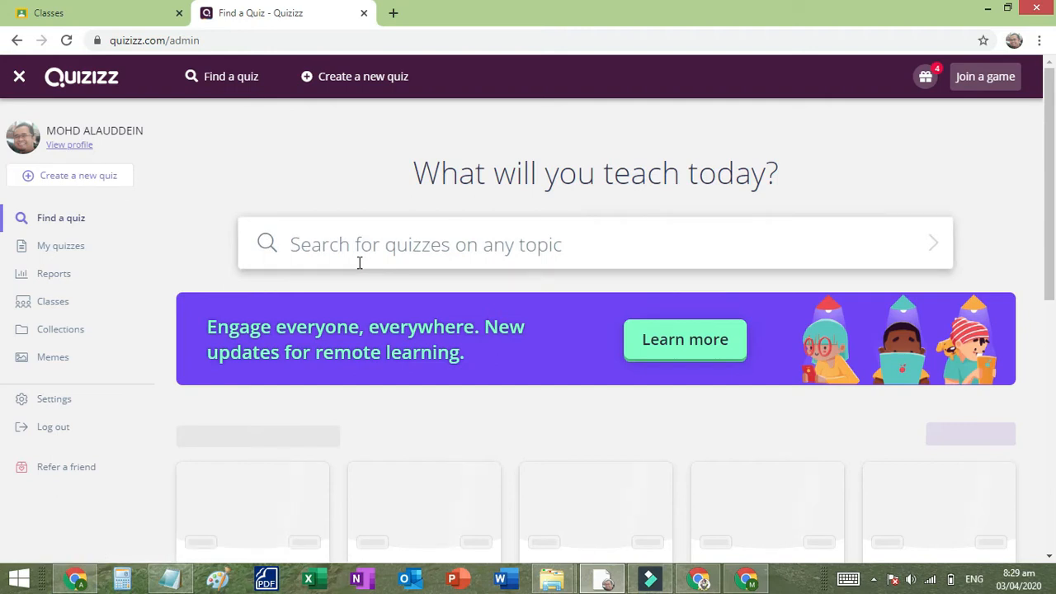
pyautogui.write('sifir')
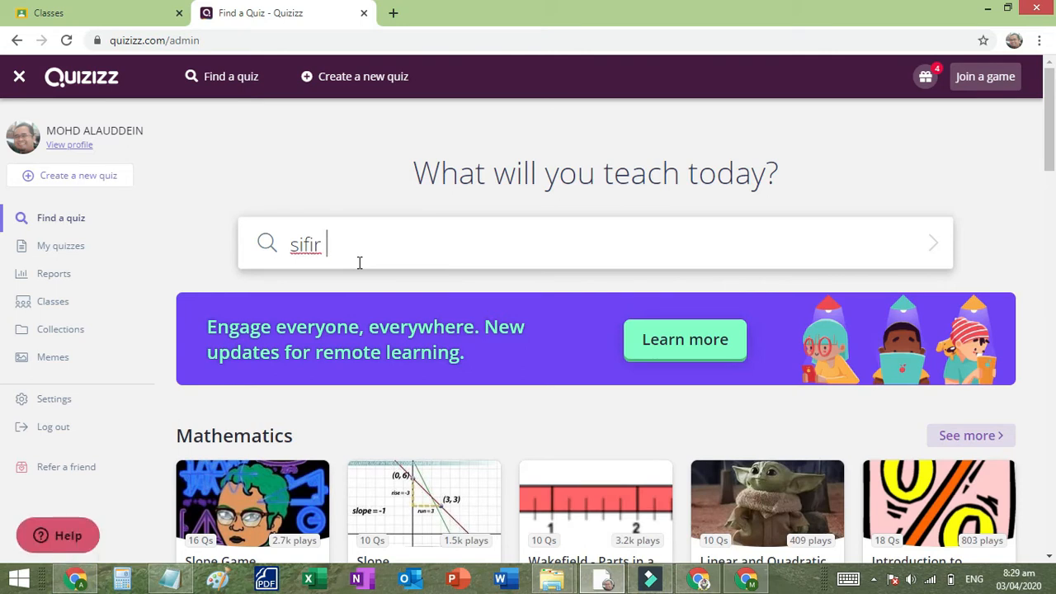
pyautogui.write(' 4')
pyautogui.press('Return')
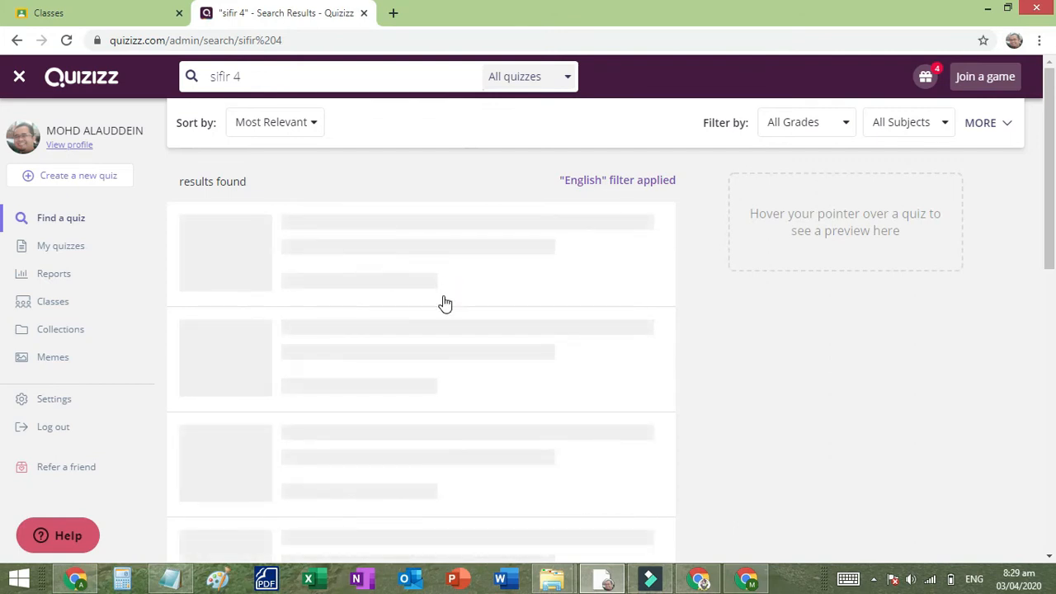
pyautogui.moveTo(441, 292)
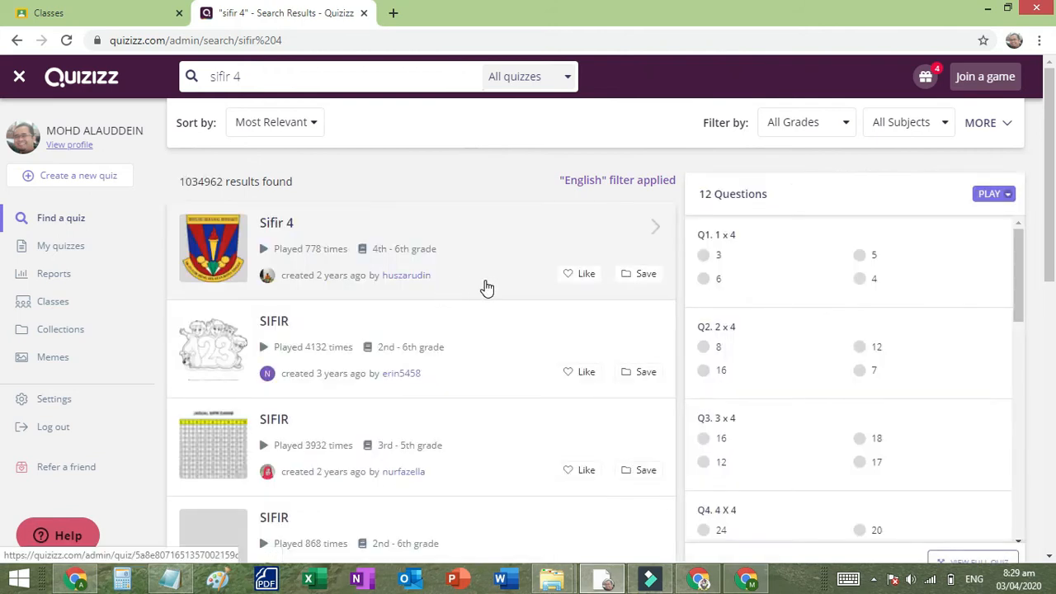
pyautogui.moveTo(431, 378)
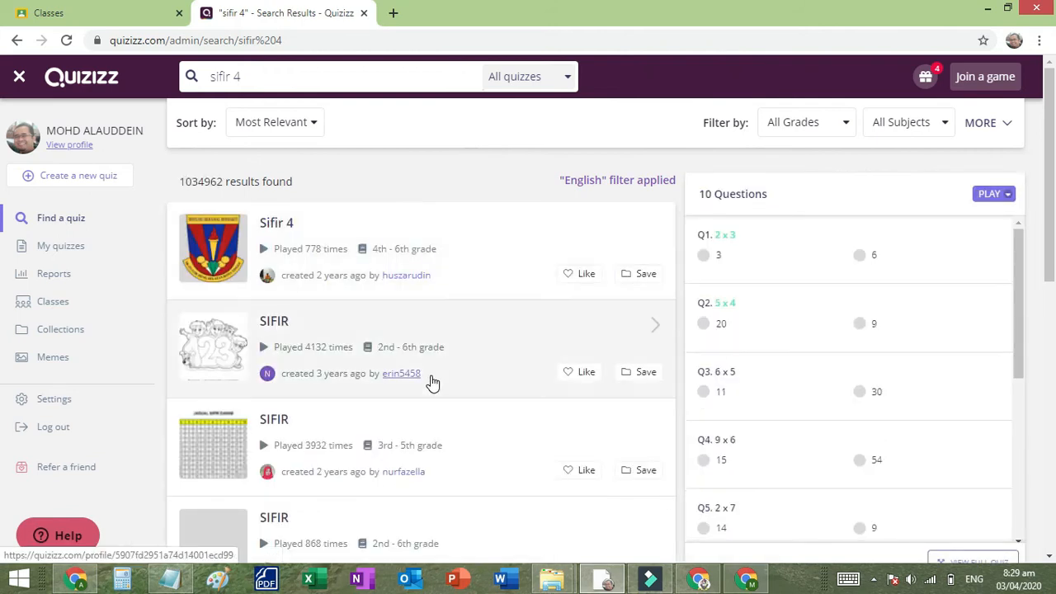
pyautogui.scroll(-3, 432, 379)
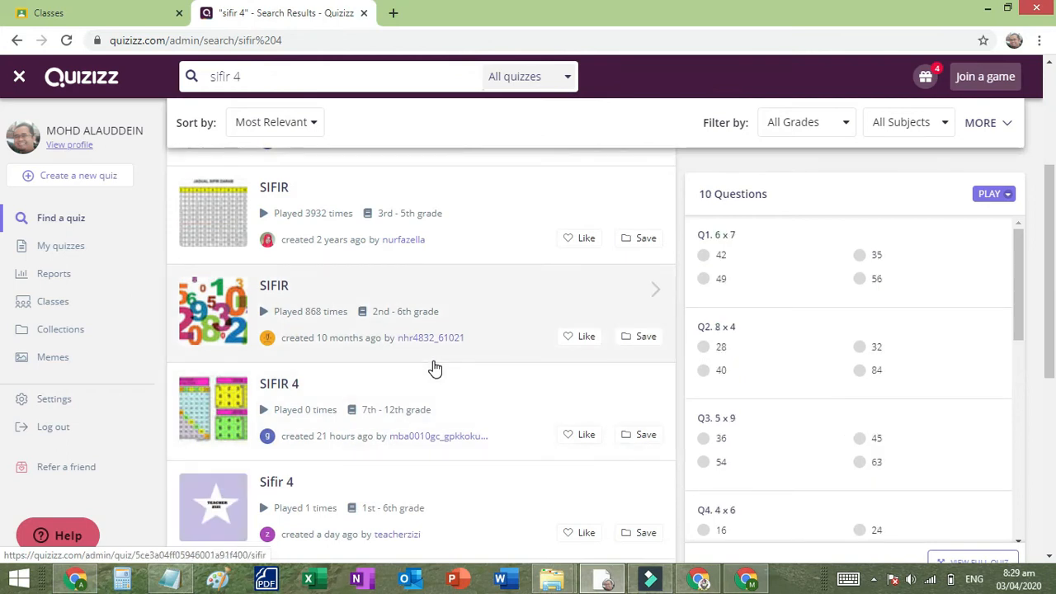
pyautogui.moveTo(433, 413)
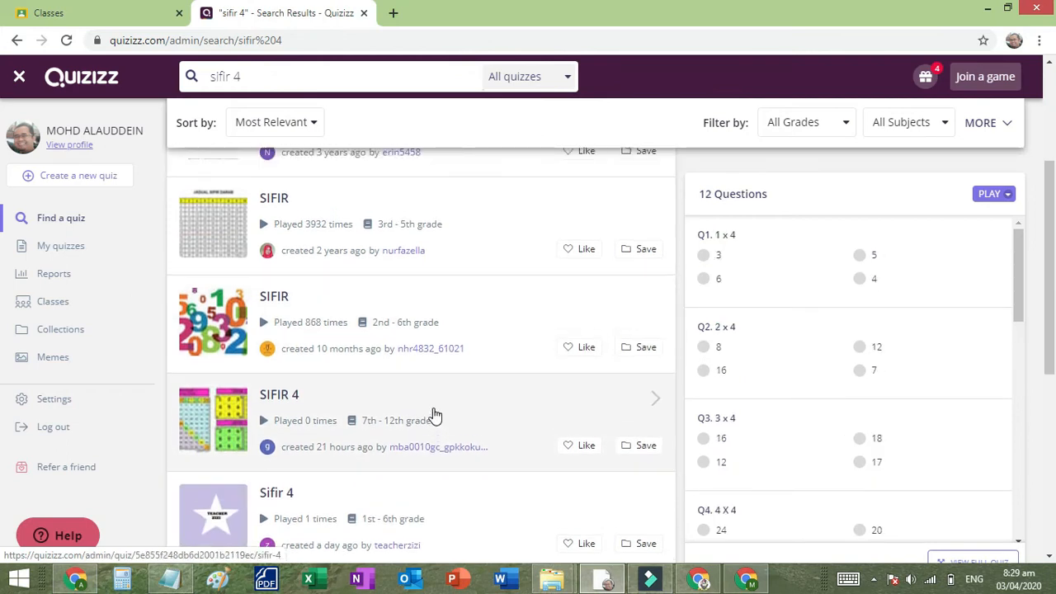
pyautogui.scroll(3, 433, 412)
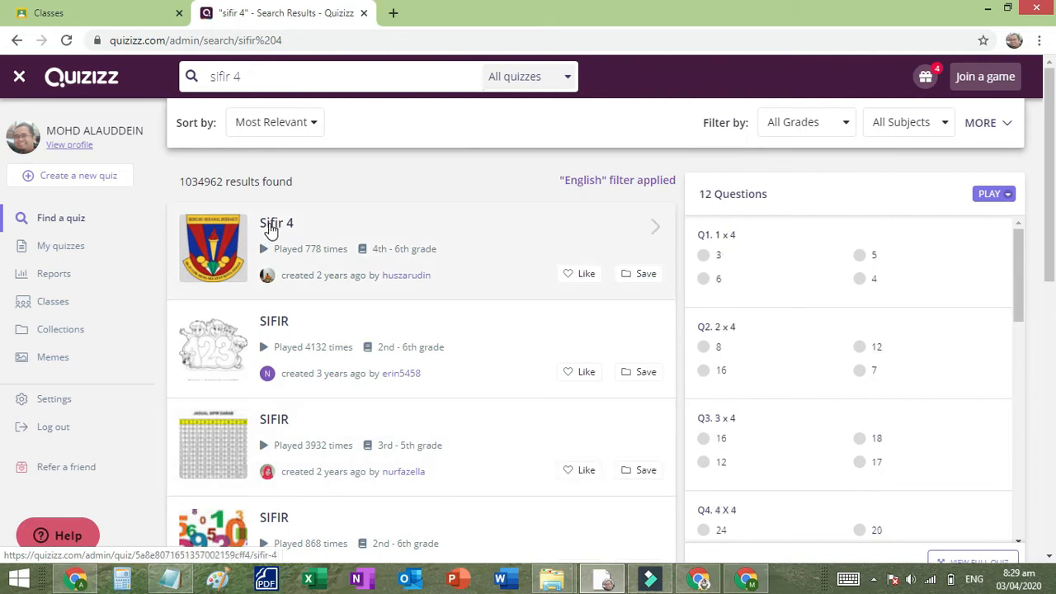
pyautogui.click(272, 228)
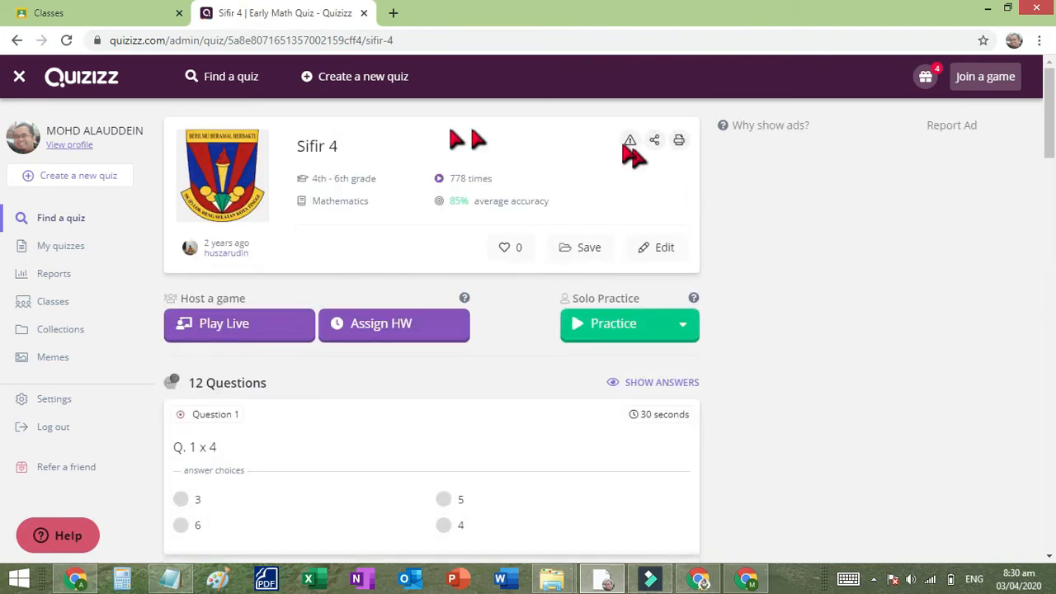
# Review all the questions and answer choices of the Sifir 4 quiz
pyautogui.scroll(-1, 547, 377)
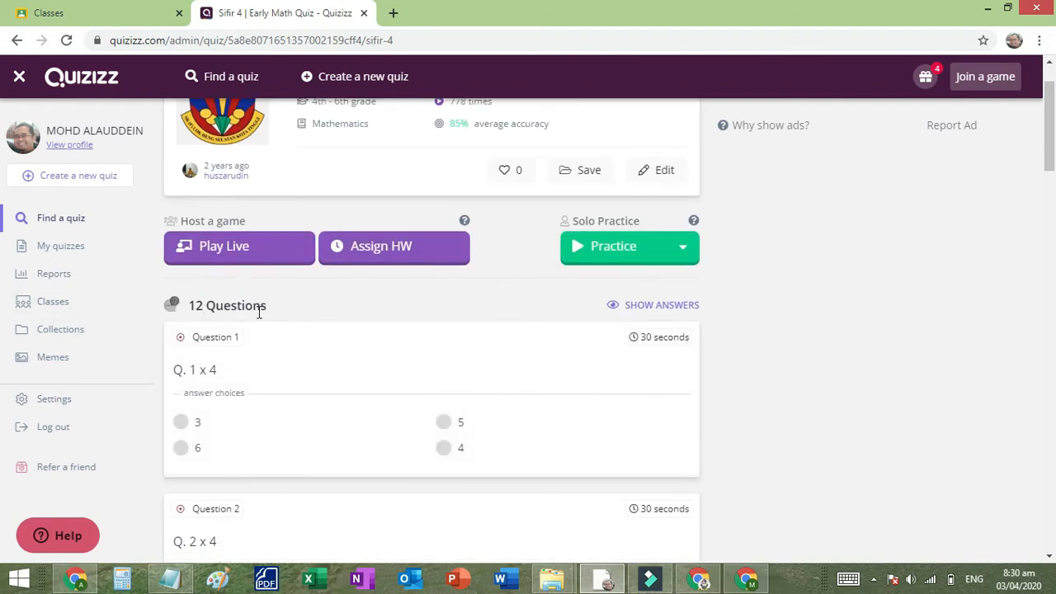
pyautogui.scroll(-4, 451, 369)
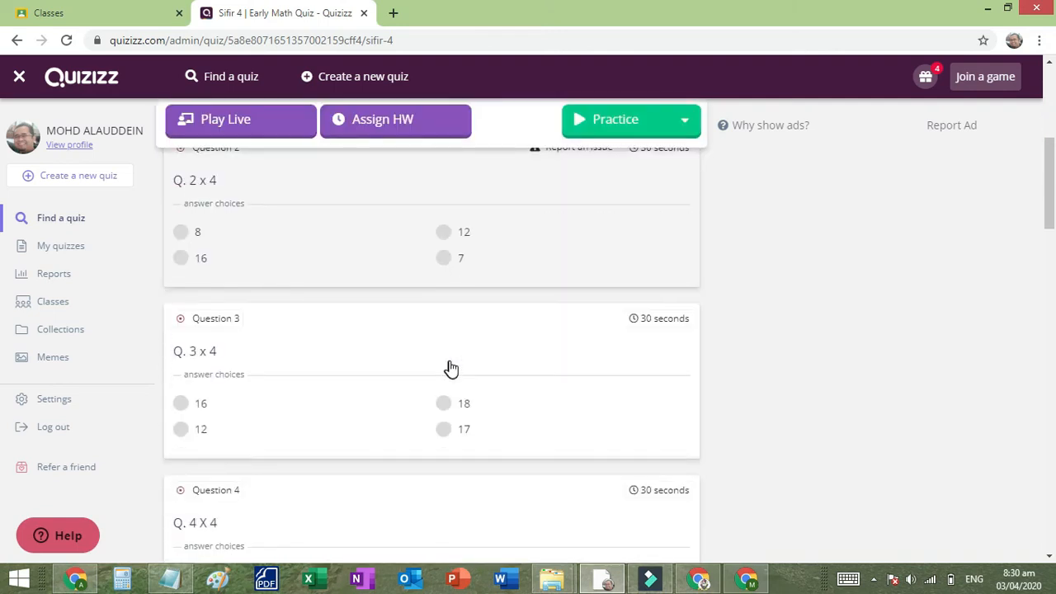
pyautogui.scroll(-12, 450, 369)
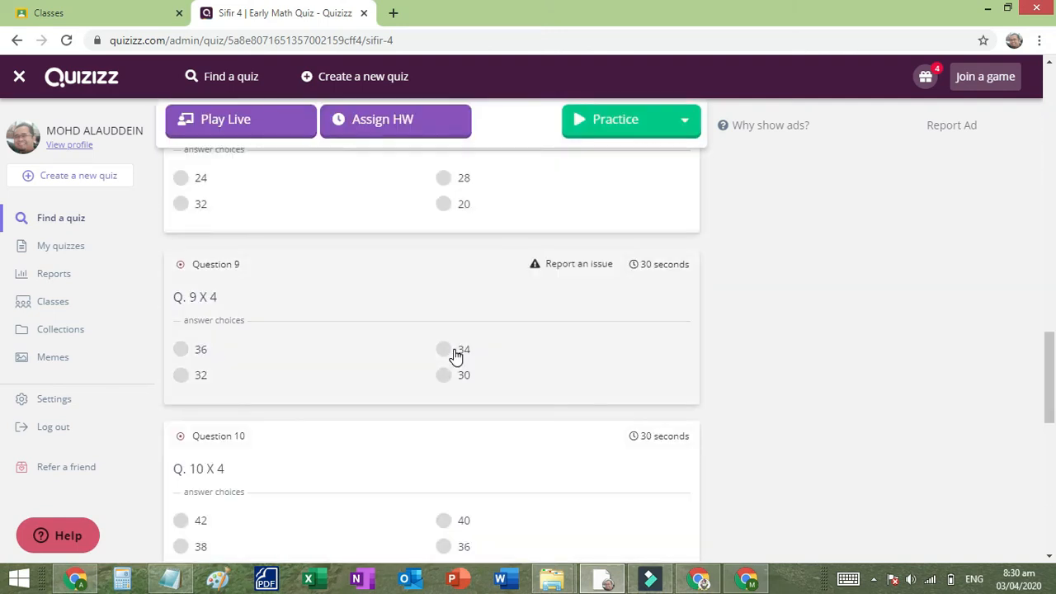
pyautogui.scroll(-8, 453, 357)
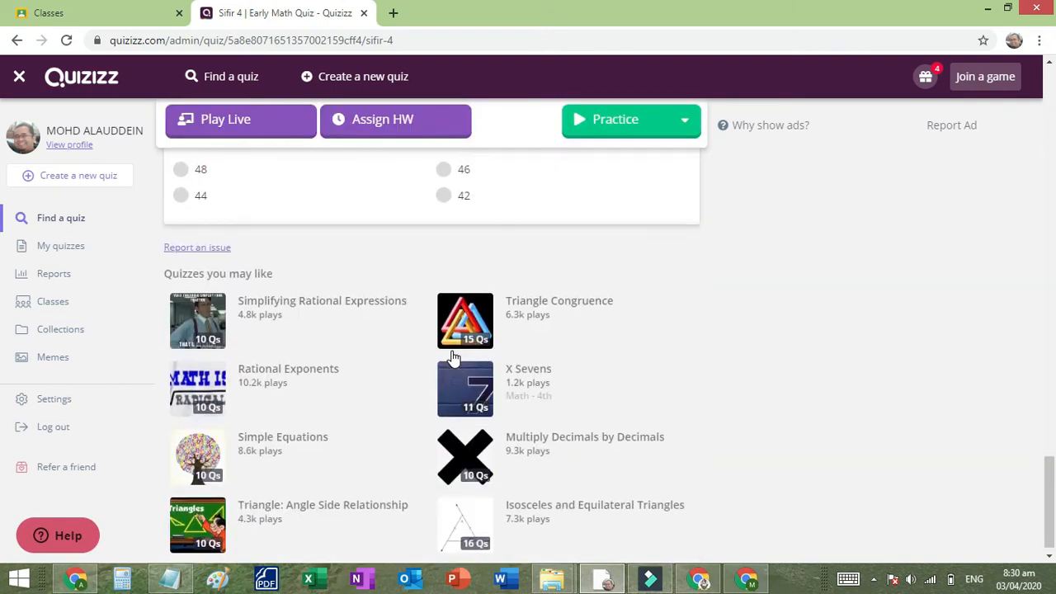
pyautogui.scroll(20, 451, 379)
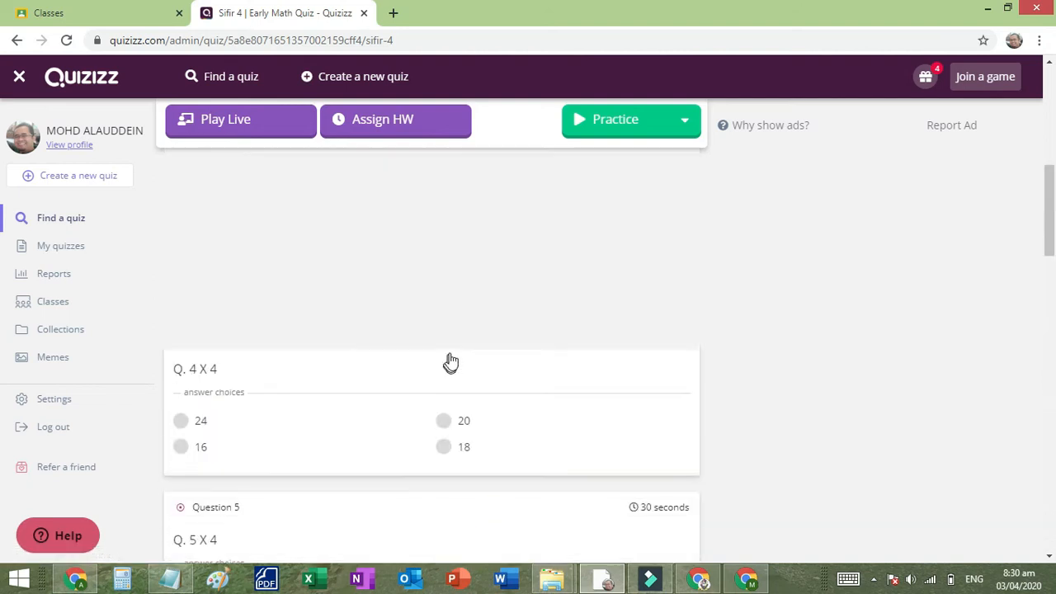
pyautogui.scroll(2, 452, 373)
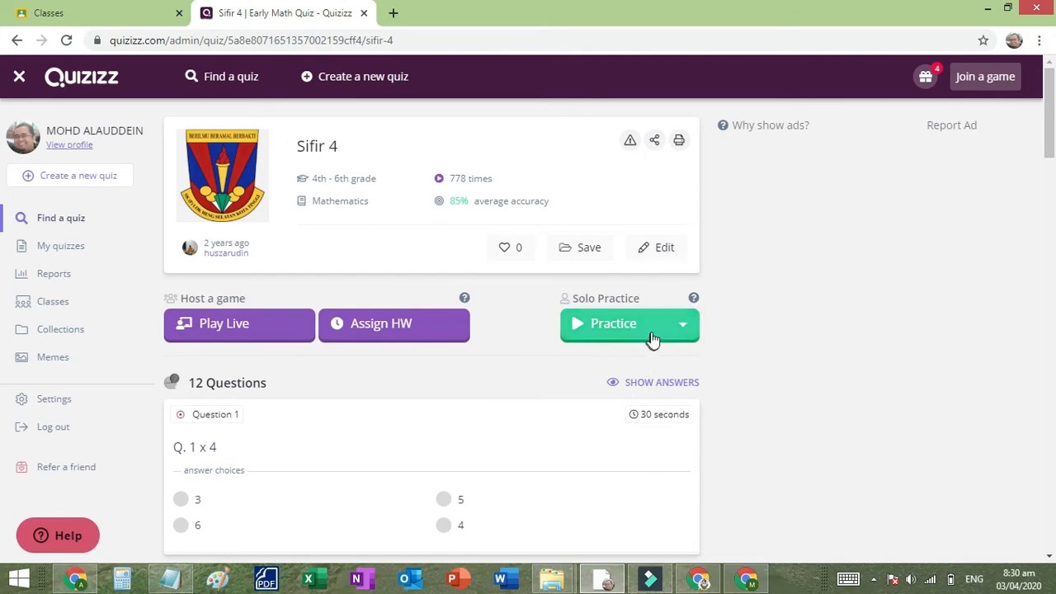
# Assign the Sifir 4 quiz as homework and set its completion date to Apr 30th
pyautogui.click(400, 330)
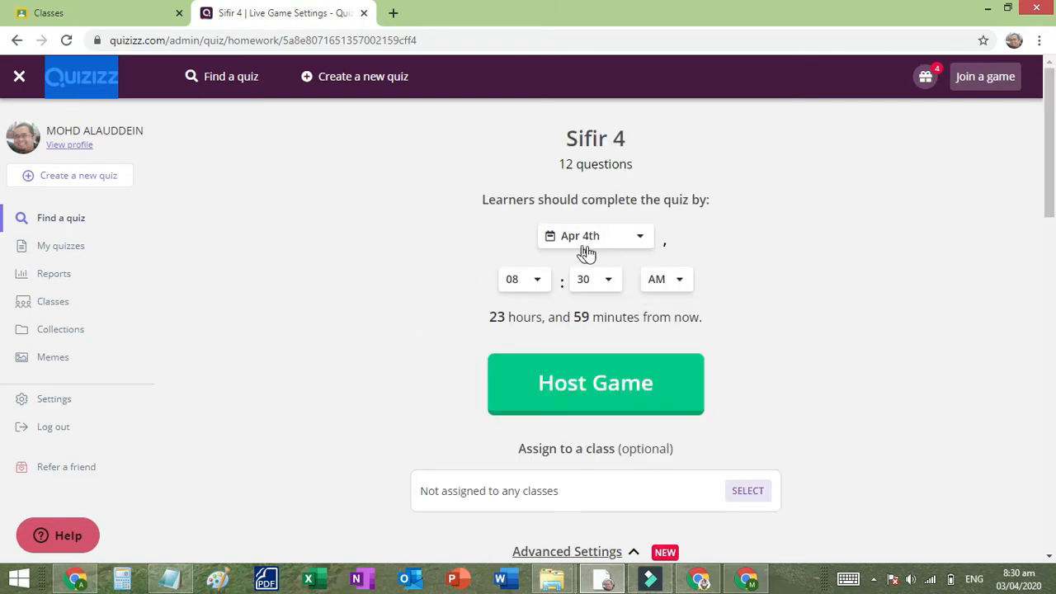
pyautogui.click(642, 240)
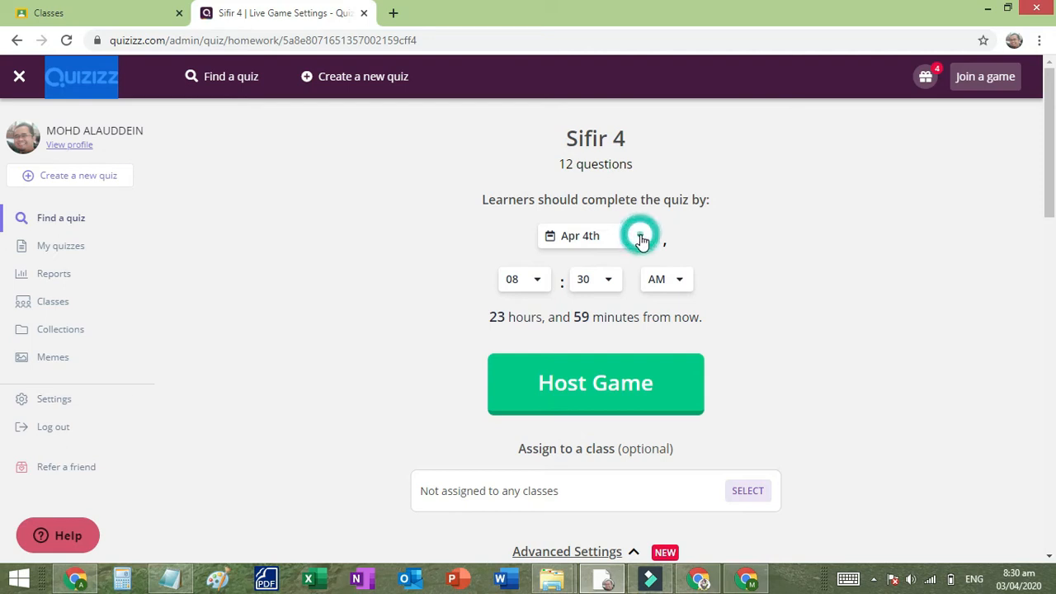
pyautogui.scroll(-9, 633, 332)
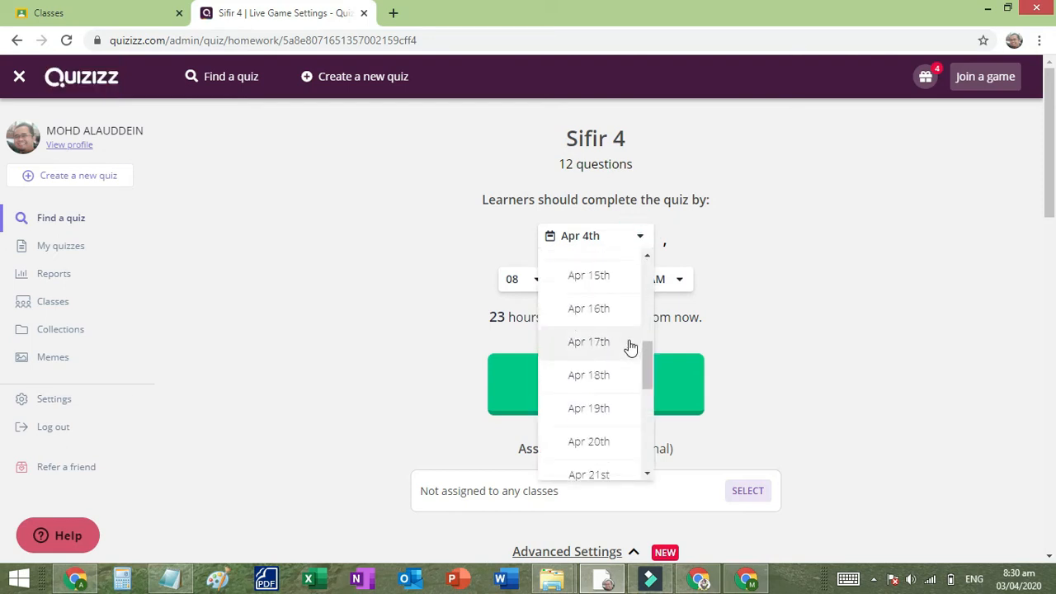
pyautogui.scroll(-1, 617, 422)
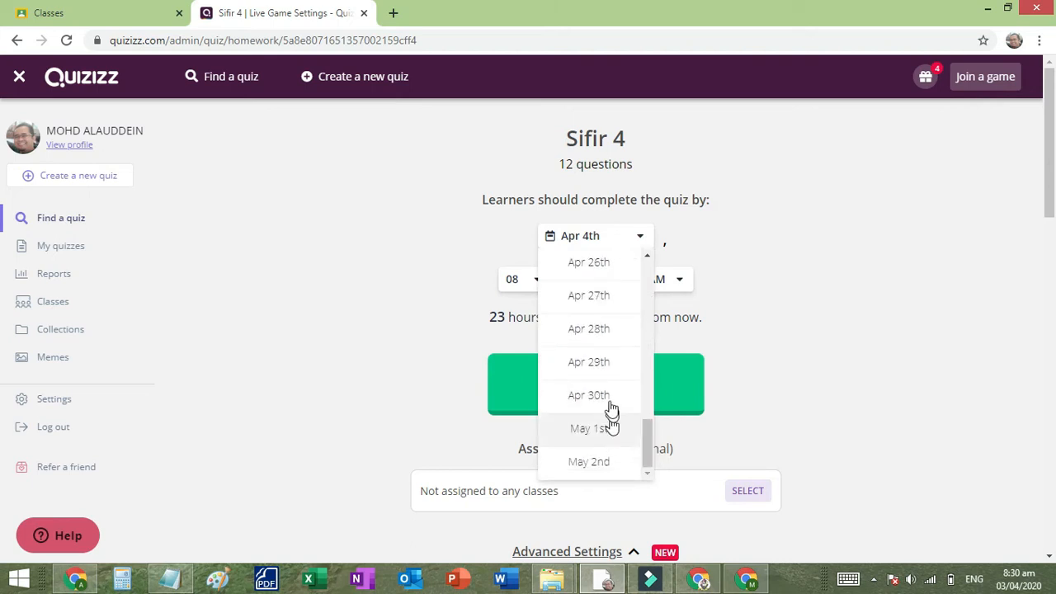
pyautogui.click(608, 400)
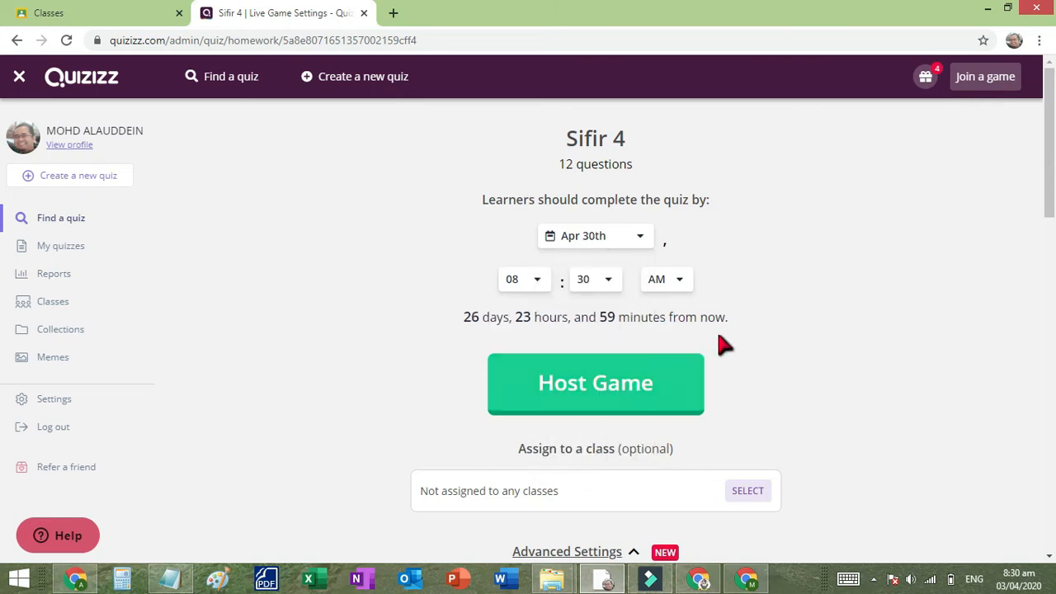
# Open the class selection for this game and compare the offered classes with the class list in Google Classroom
pyautogui.scroll(-1, 821, 359)
pyautogui.scroll(-2, 829, 339)
pyautogui.scroll(1, 841, 313)
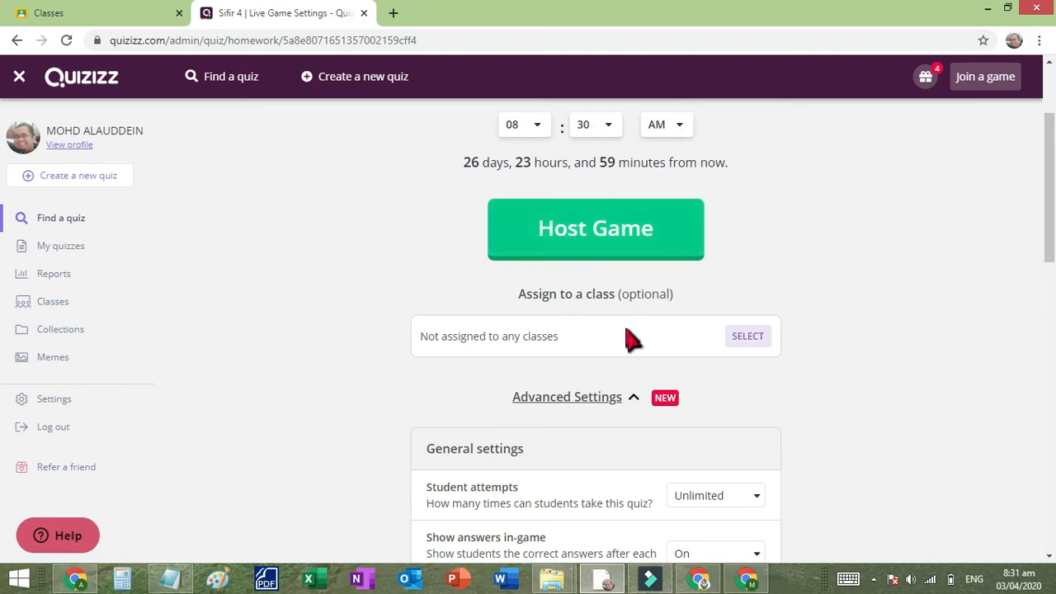
pyautogui.click(749, 337)
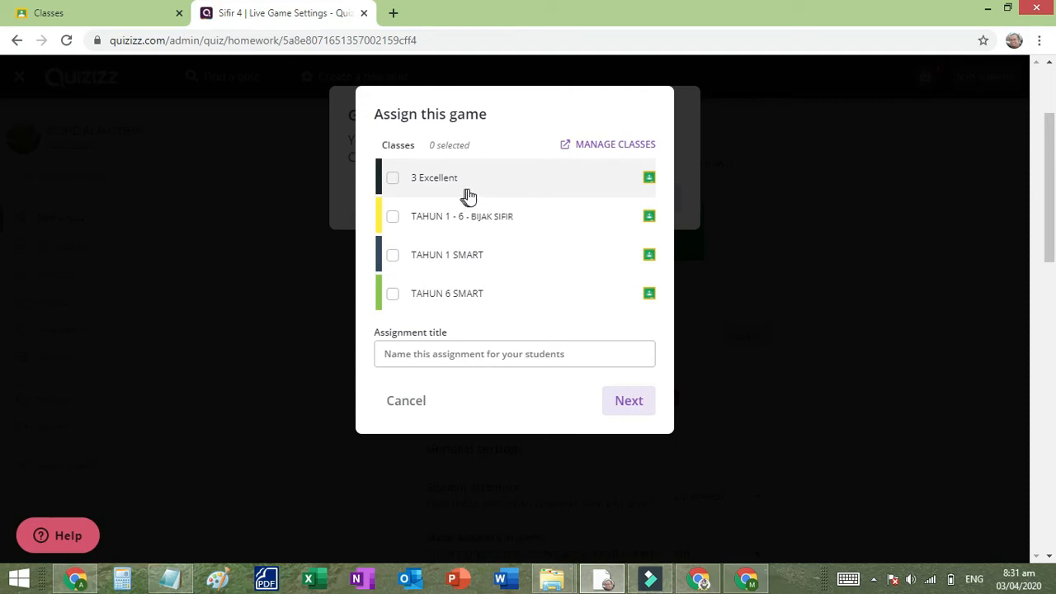
pyautogui.click(108, 18)
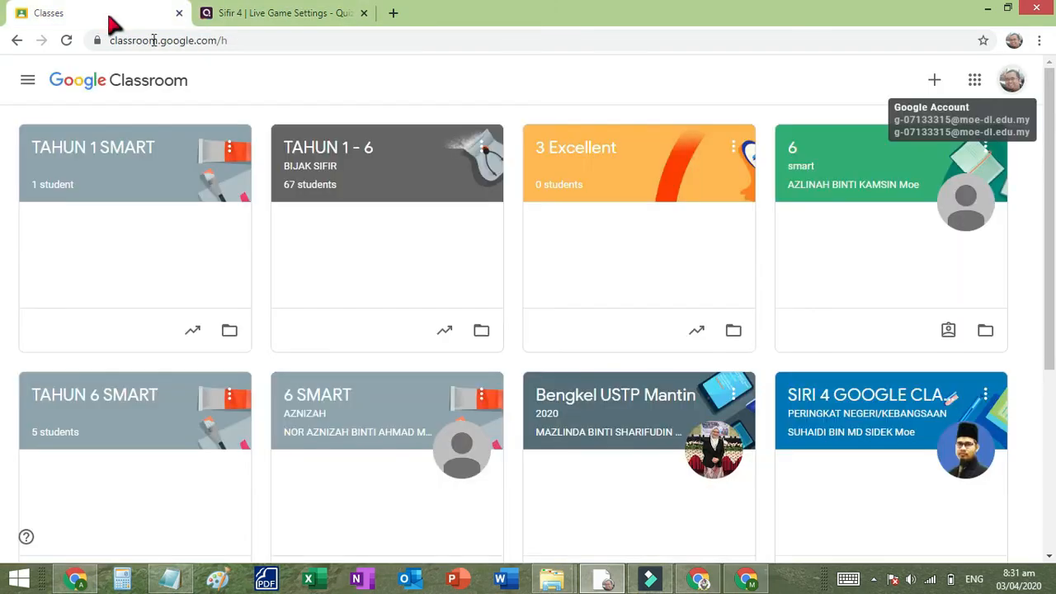
pyautogui.click(313, 22)
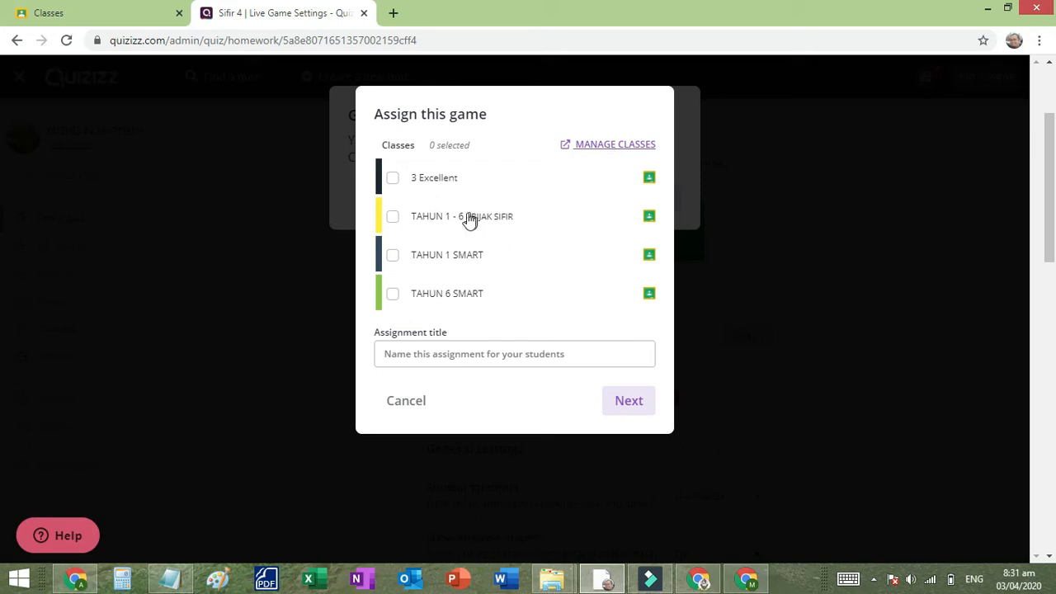
# Update all imported Google Classroom classes through Quizizz class management and return to the Sifir 4 homework settings
pyautogui.click(394, 218)
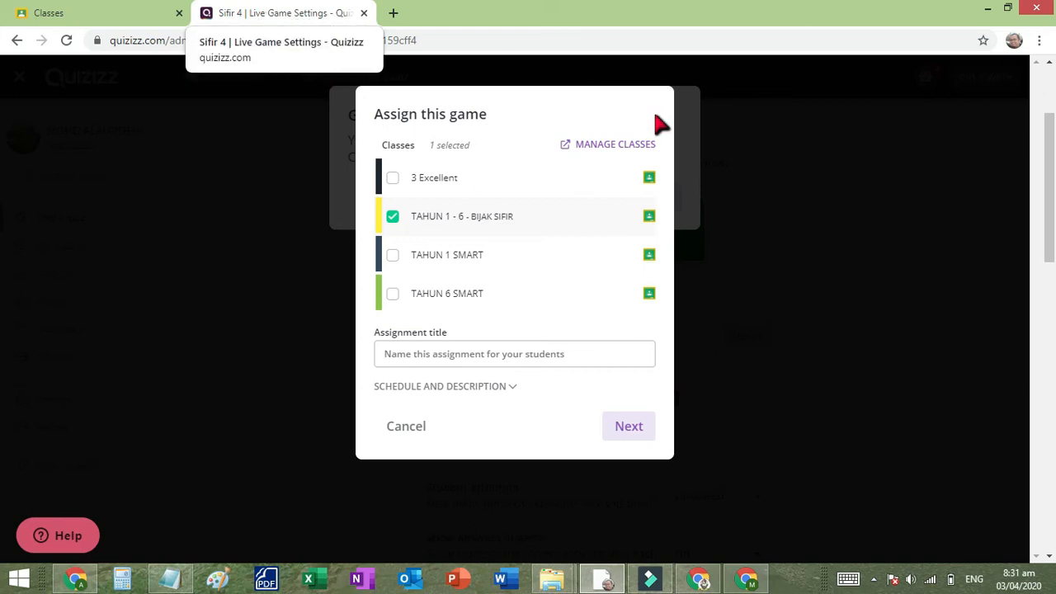
pyautogui.click(621, 153)
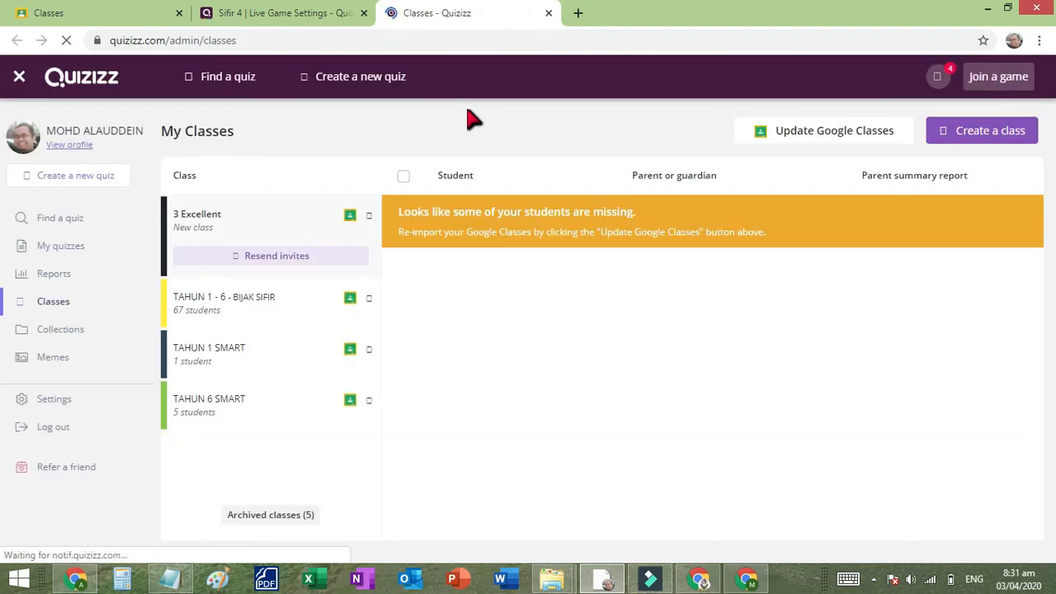
pyautogui.click(843, 138)
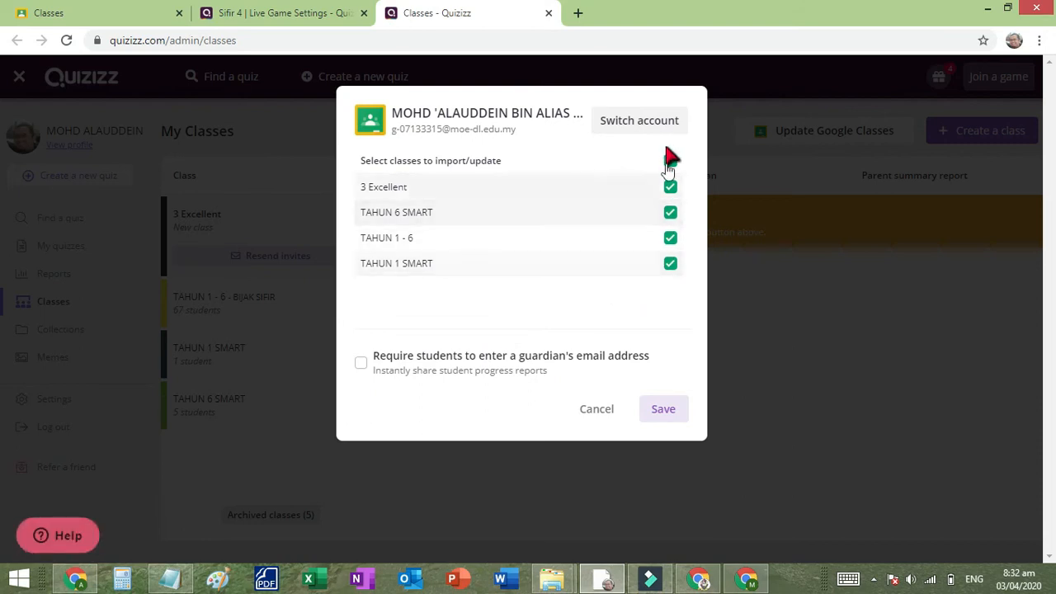
pyautogui.click(674, 419)
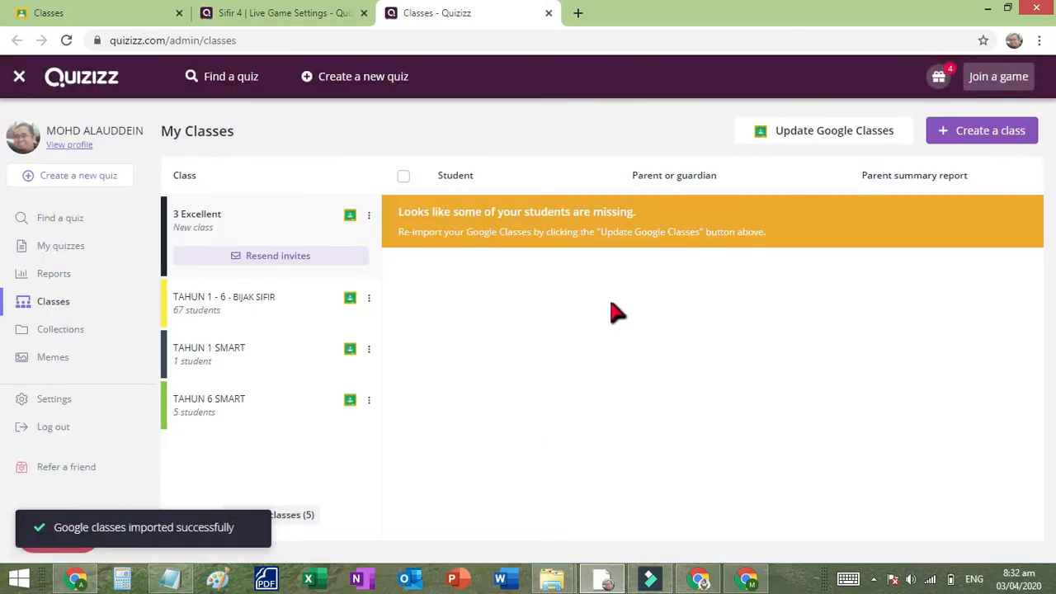
pyautogui.click(549, 13)
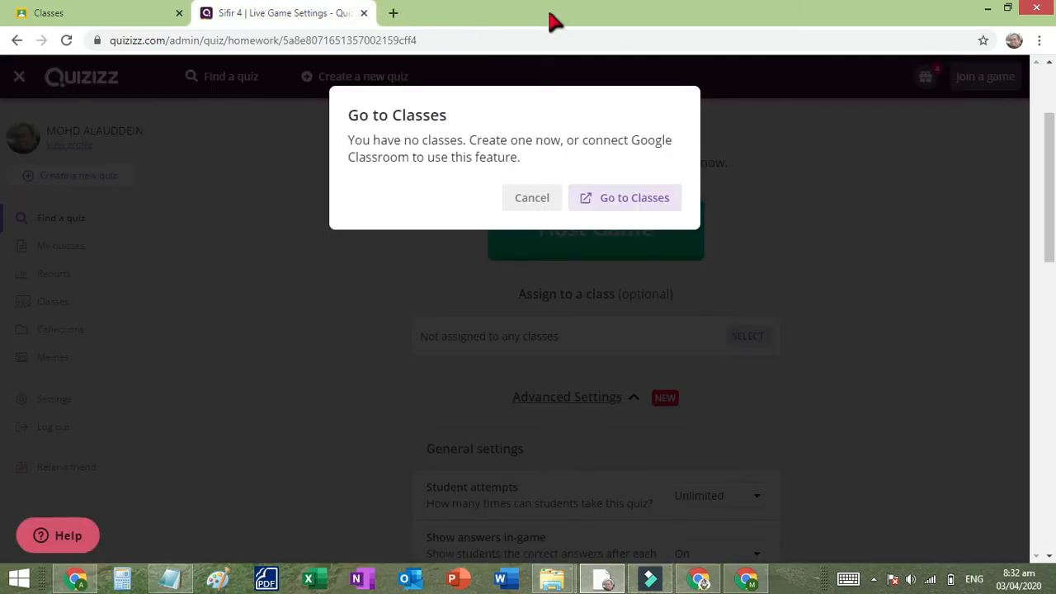
pyautogui.click(529, 201)
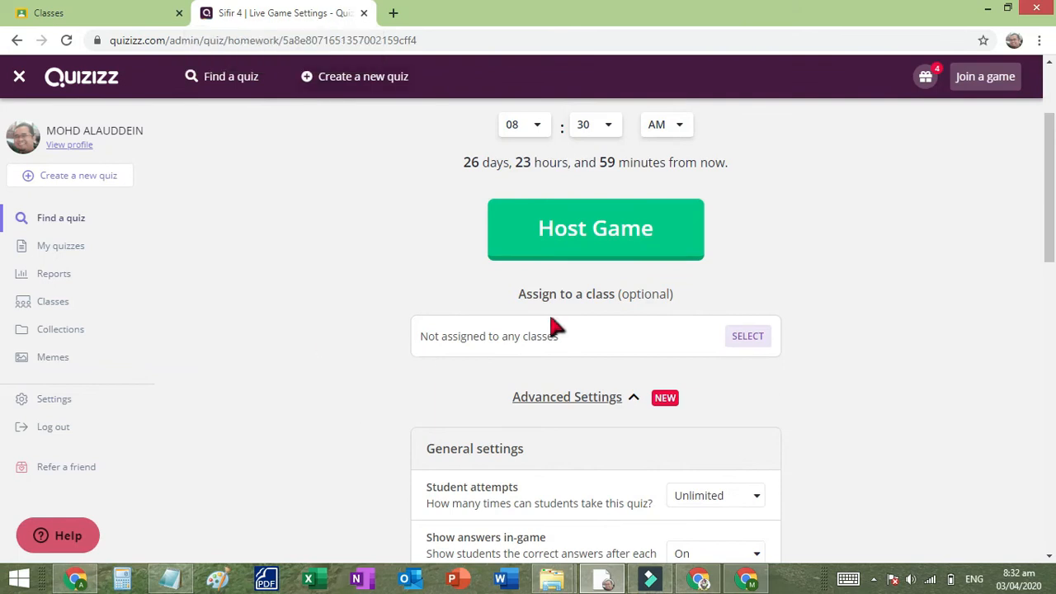
# Assign the game to the TAHUN 1 - 6 - BIJAK SIFIR class with the assignment title "LATIHAN SIFIR 4"
pyautogui.click(748, 339)
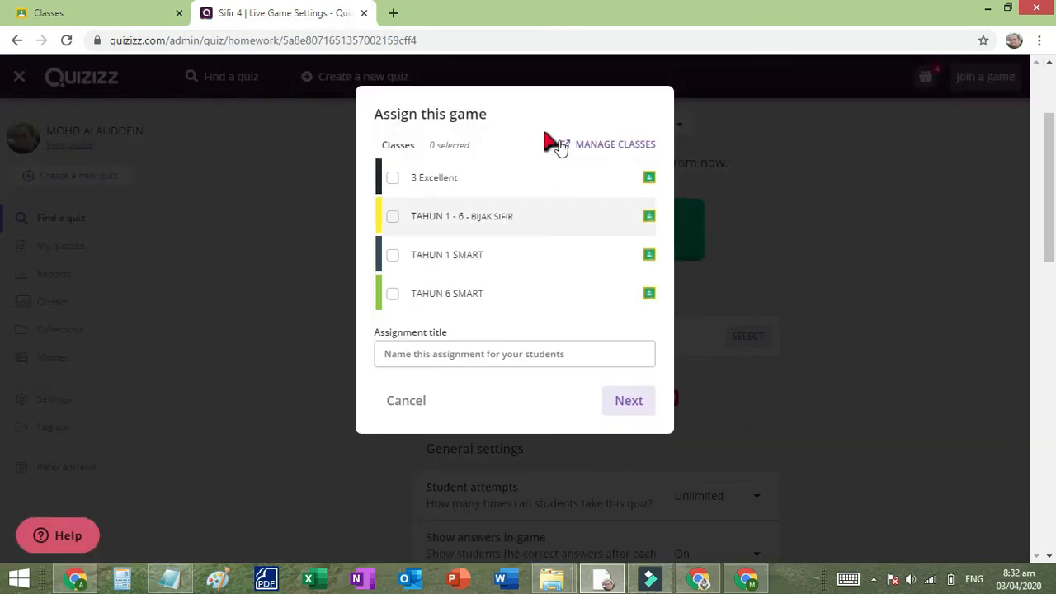
pyautogui.click(393, 220)
pyautogui.click(509, 353)
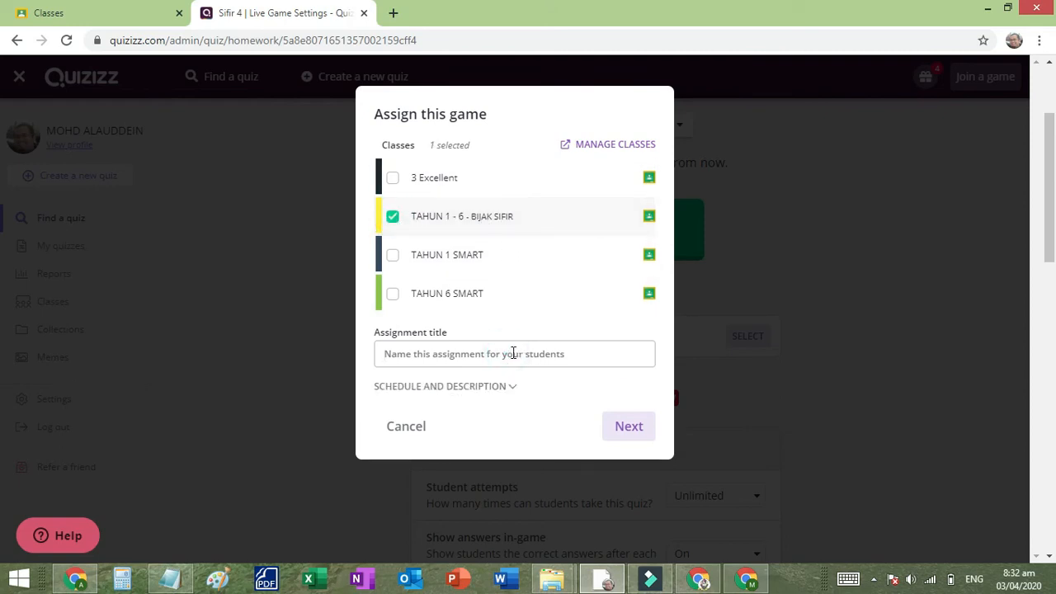
pyautogui.write('LATIHAN SIFIR 4')
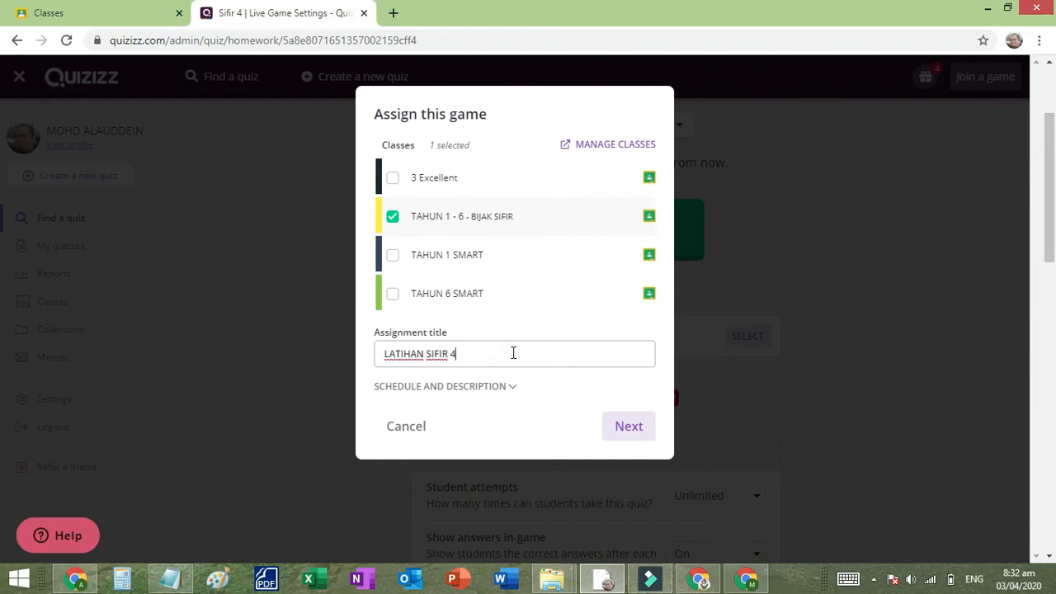
# Add the assignment description "Sila jawab soalan yang diberikan." and host the game for the class
pyautogui.scroll(-2, 532, 404)
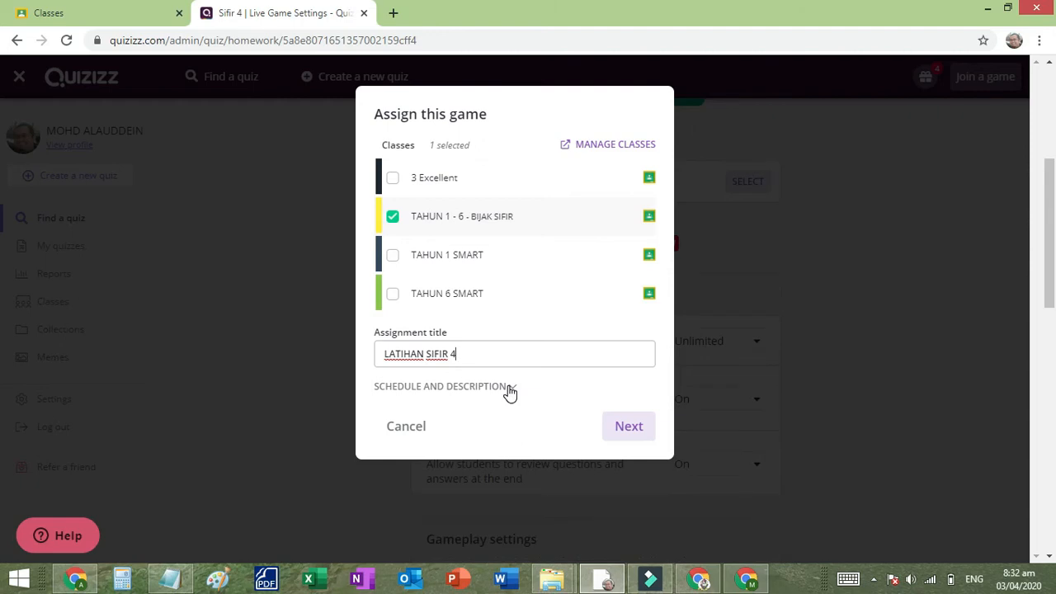
pyautogui.click(508, 388)
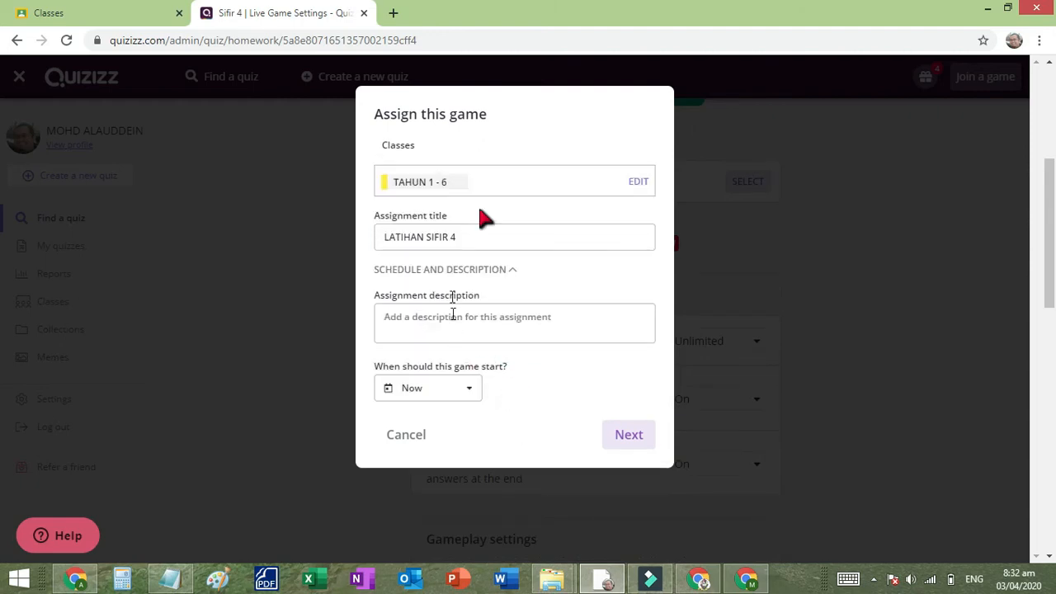
pyautogui.click(457, 323)
pyautogui.write('Sila jawab soalan yang diberikan.')
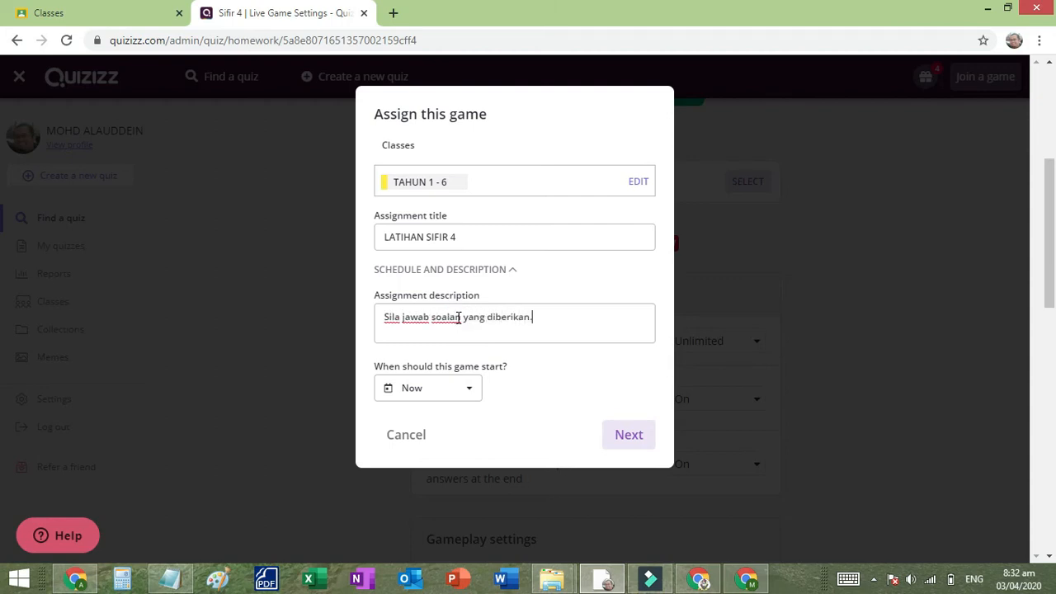
pyautogui.scroll(-2, 580, 248)
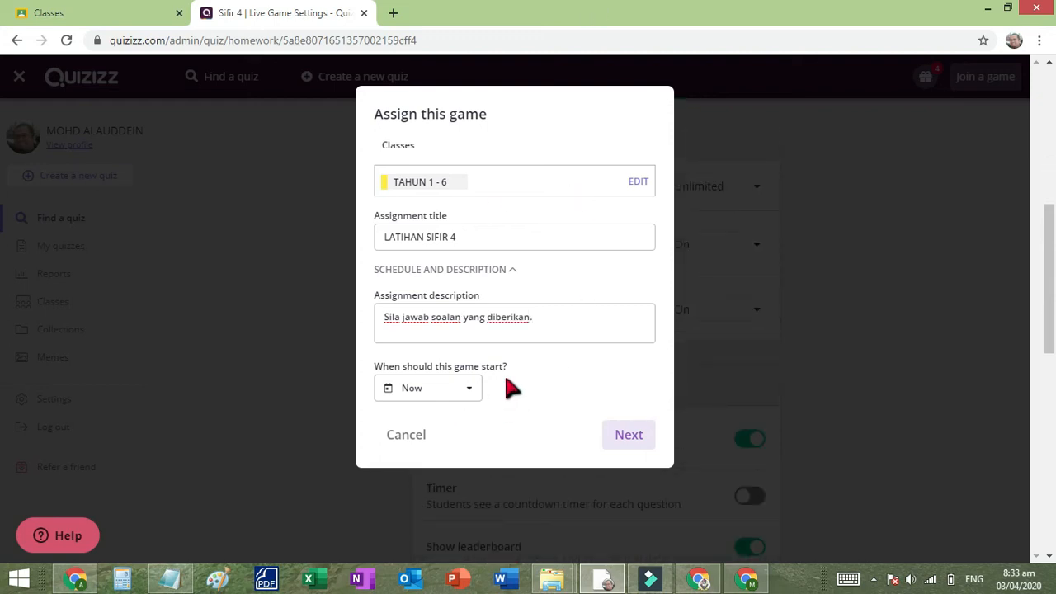
pyautogui.click(635, 446)
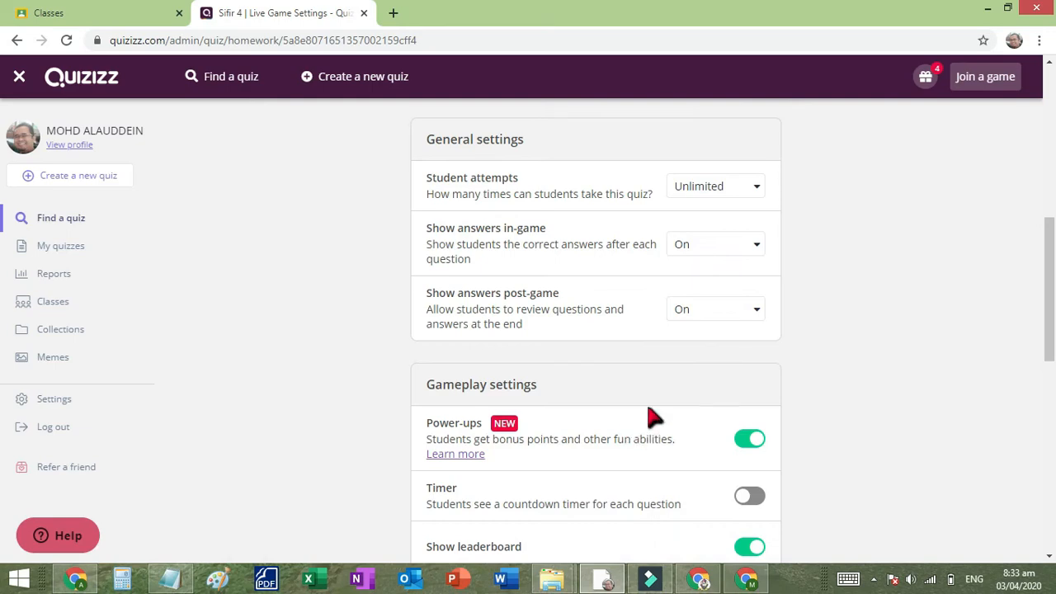
pyautogui.scroll(5, 657, 403)
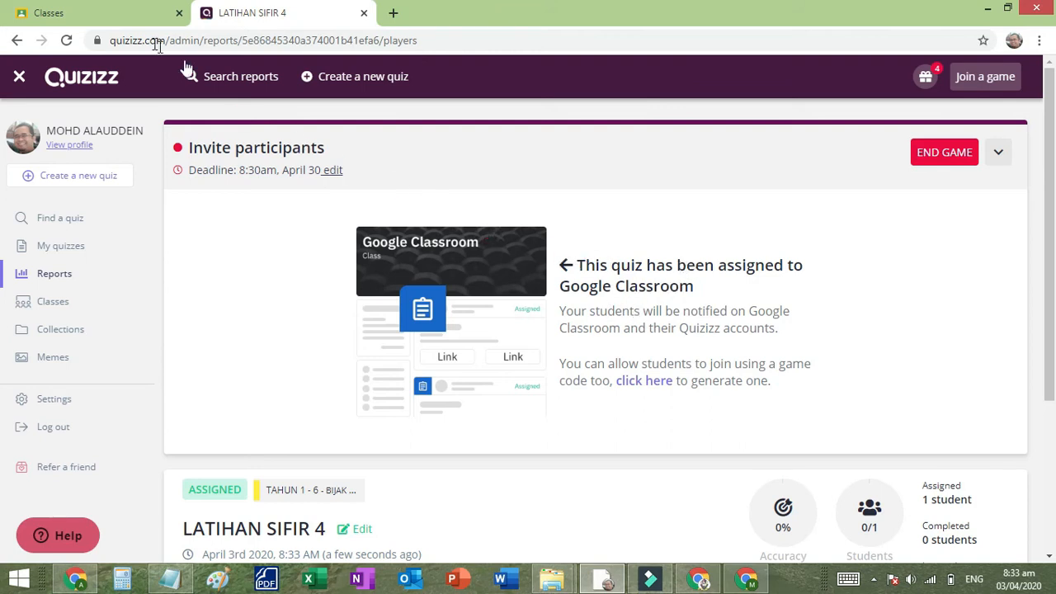
# Switch to Google Classroom, open the classwork of the TAHUN 1 - 6 BIJAK SIFIR class and look through its topics
pyautogui.click(99, 21)
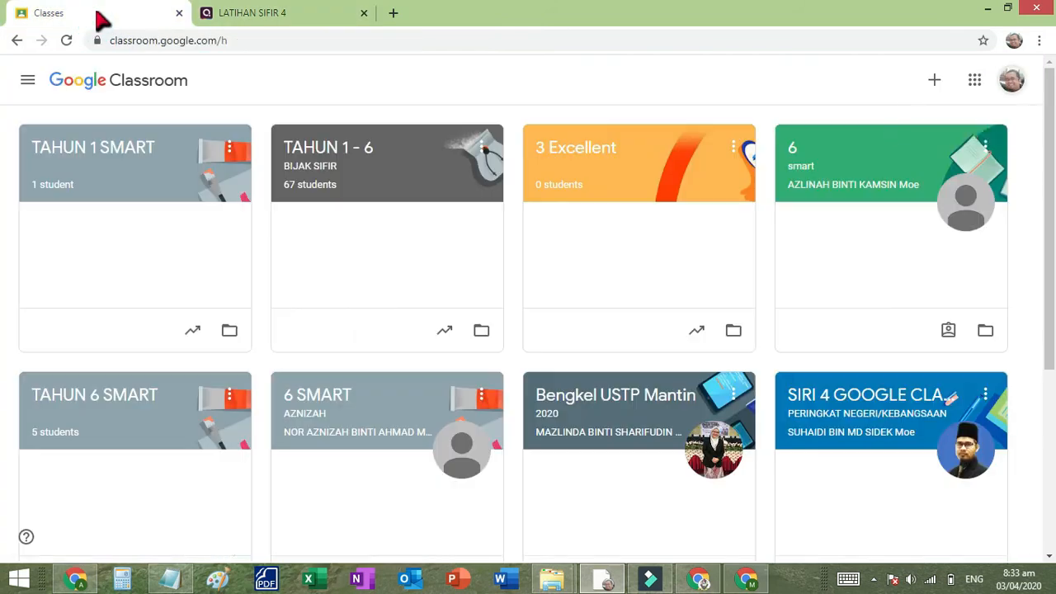
pyautogui.click(330, 153)
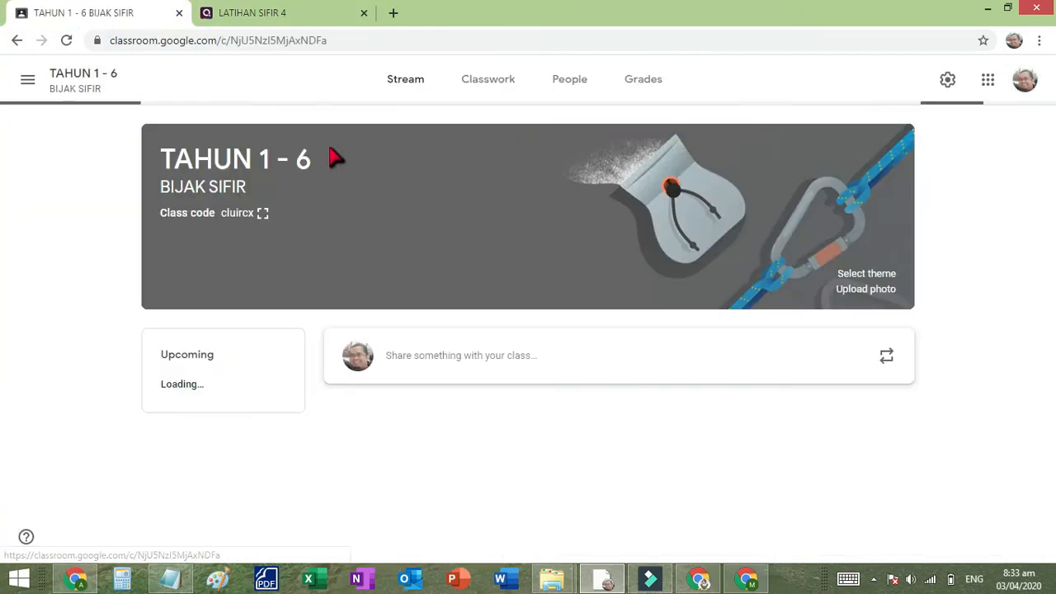
pyautogui.click(490, 84)
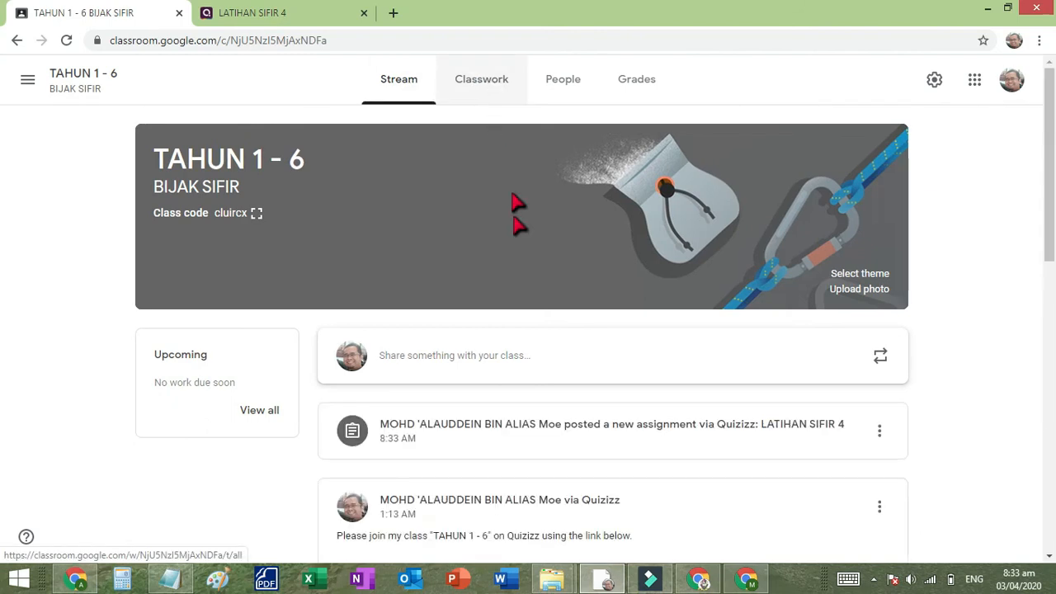
pyautogui.click(481, 93)
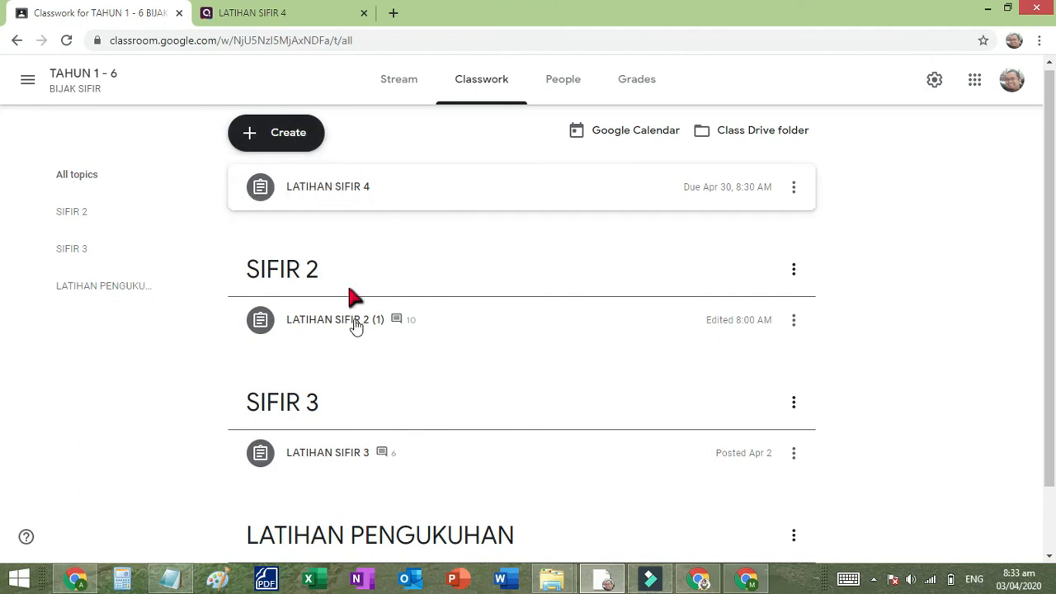
pyautogui.scroll(-1, 366, 334)
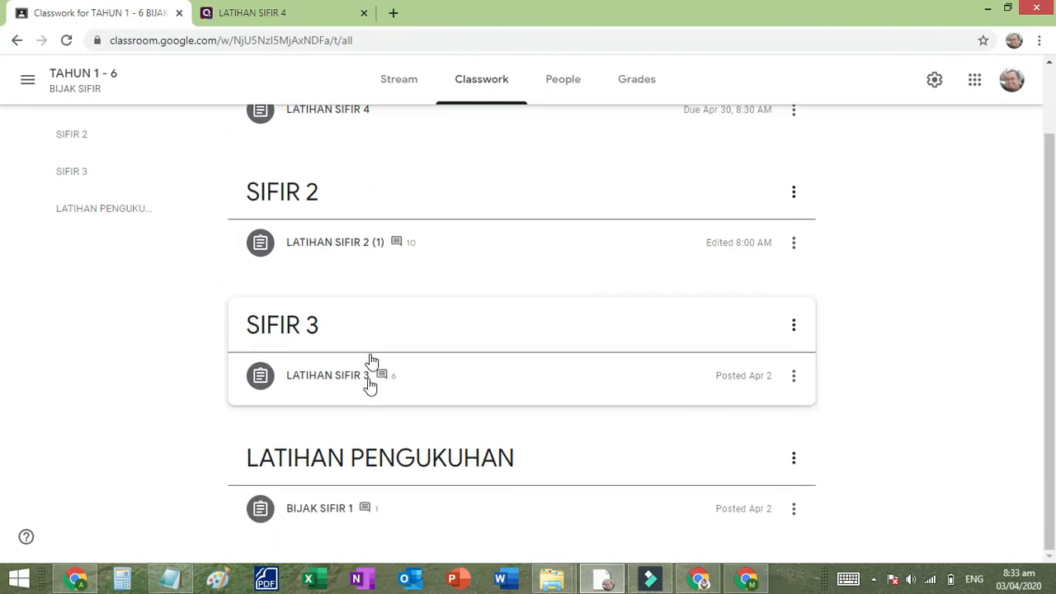
pyautogui.scroll(1, 361, 372)
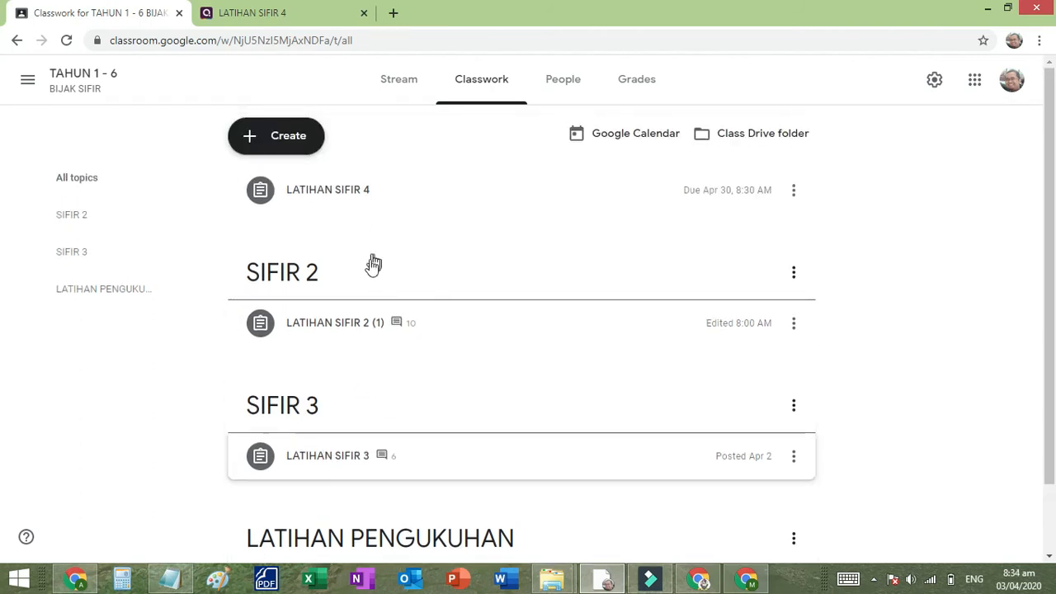
# Create a classwork topic named "SIFIR 4" and move the LATIHAN SIFIR 4 assignment into it
pyautogui.click(275, 140)
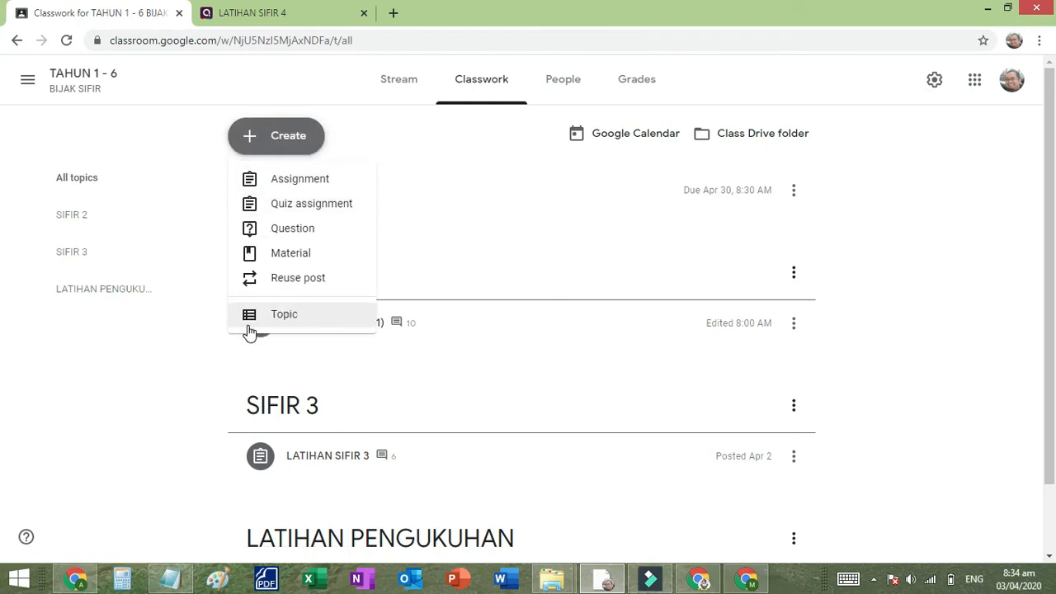
pyautogui.click(252, 325)
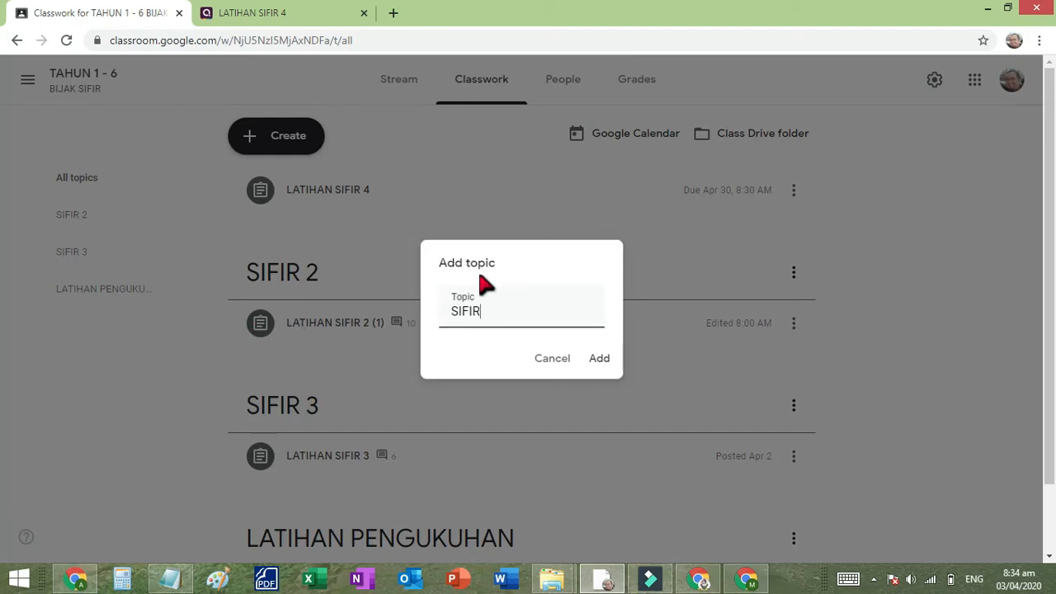
pyautogui.press('Return')
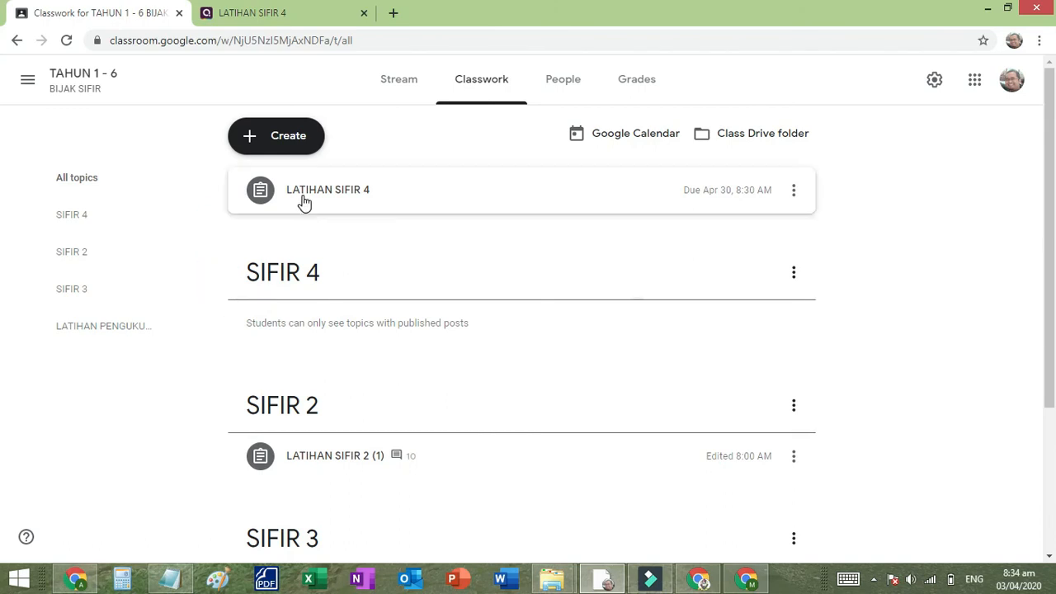
pyautogui.moveTo(304, 202); pyautogui.dragTo(354, 266)
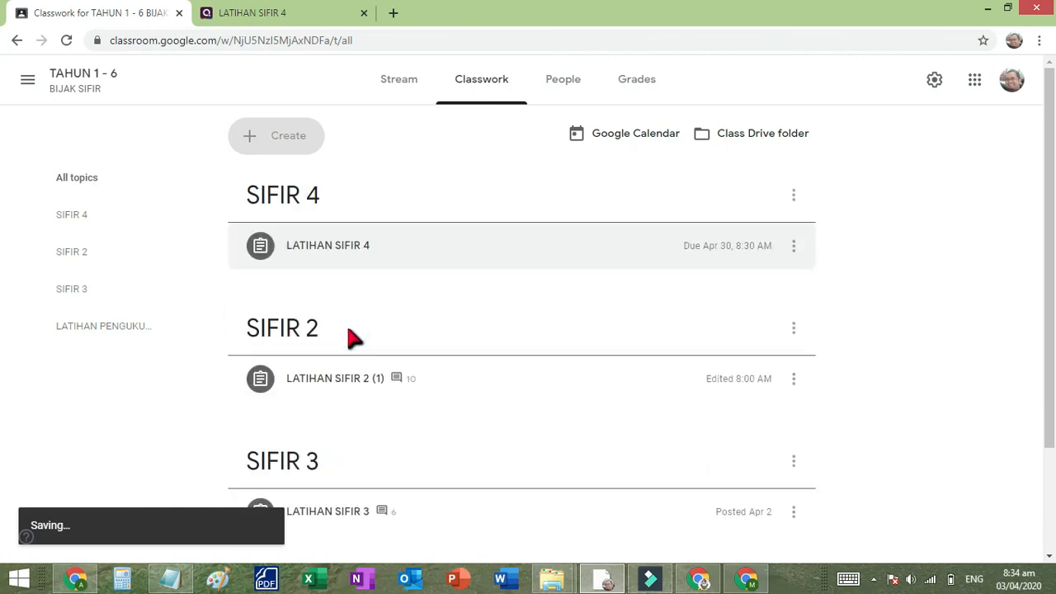
# Expand the LATIHAN SIFIR 4 assignment and review its description, Quizizz links and turn-in status
pyautogui.click(441, 253)
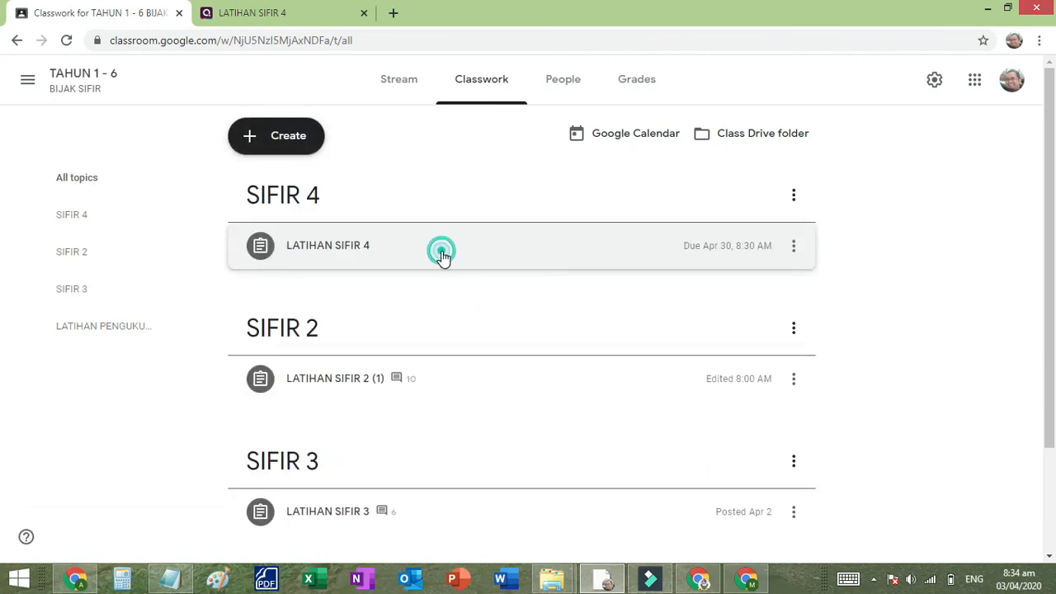
pyautogui.click(435, 260)
pyautogui.click(430, 250)
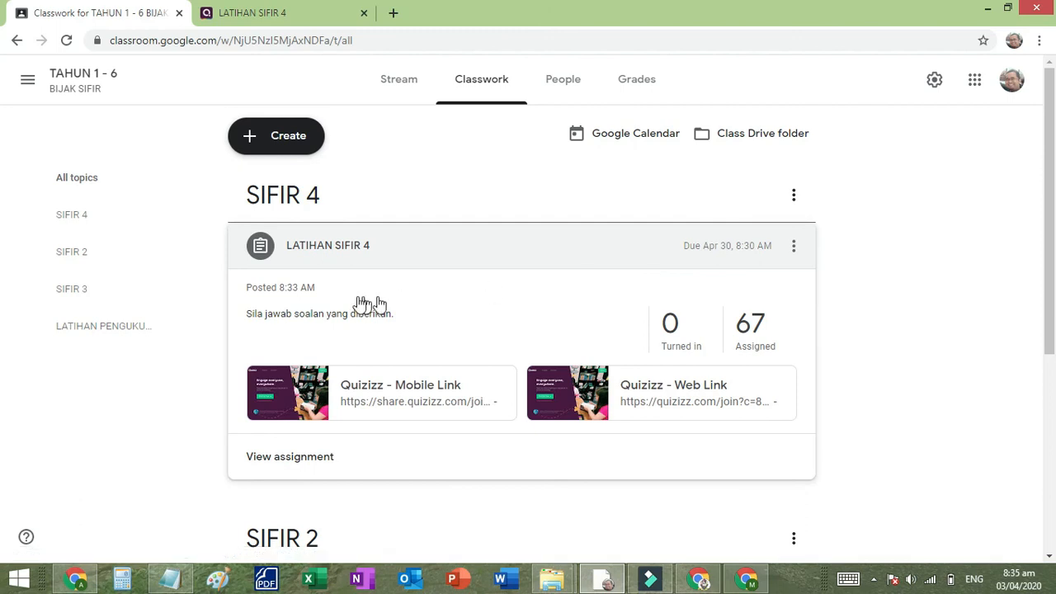
# Edit the LATIHAN SIFIR 4 assignment to have no due date, save it and collapse its details
pyautogui.click(793, 251)
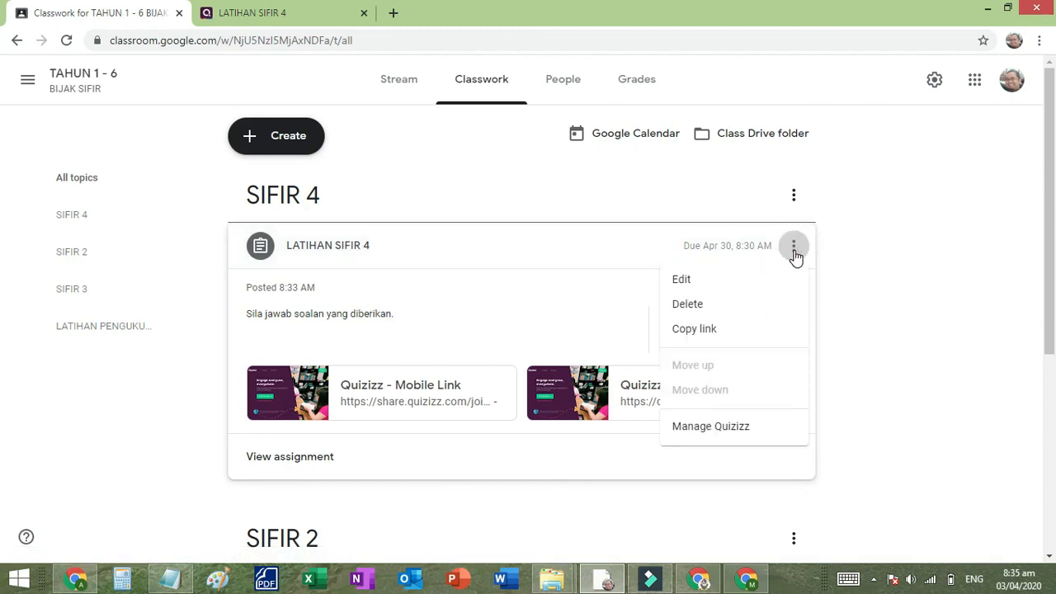
pyautogui.click(697, 283)
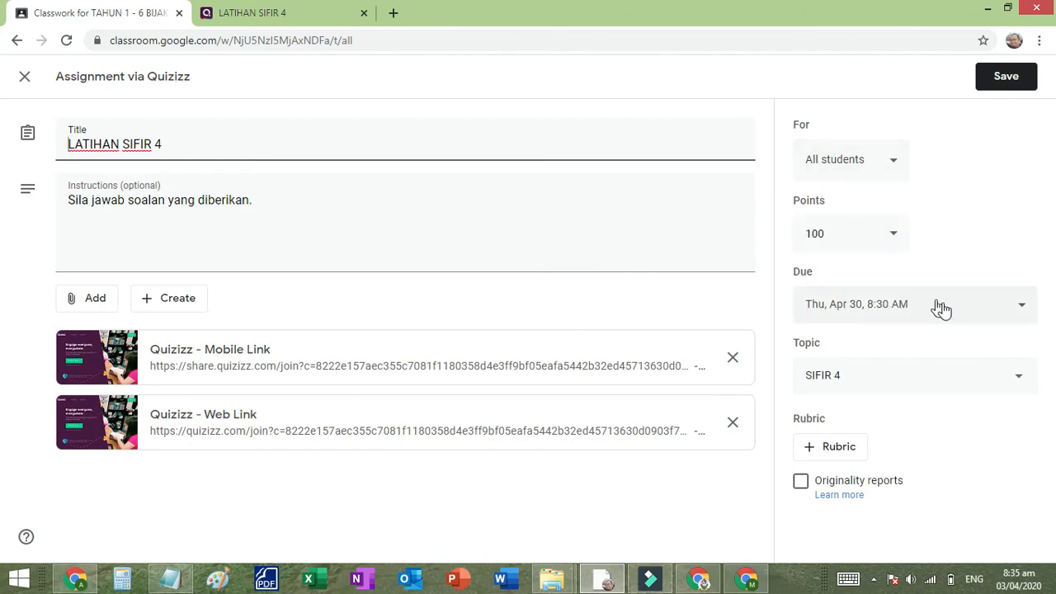
pyautogui.click(992, 307)
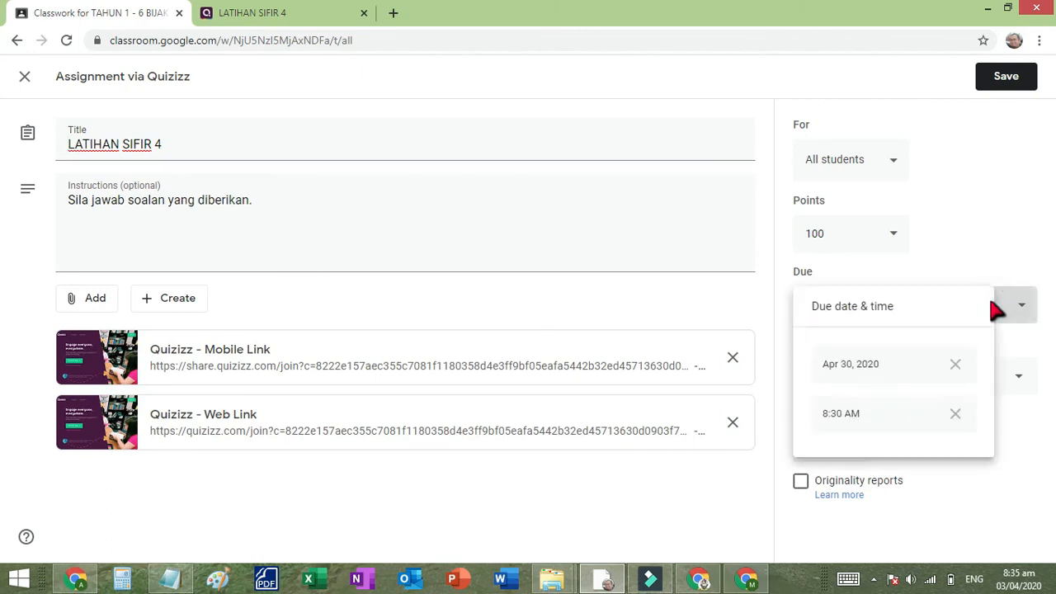
pyautogui.click(954, 366)
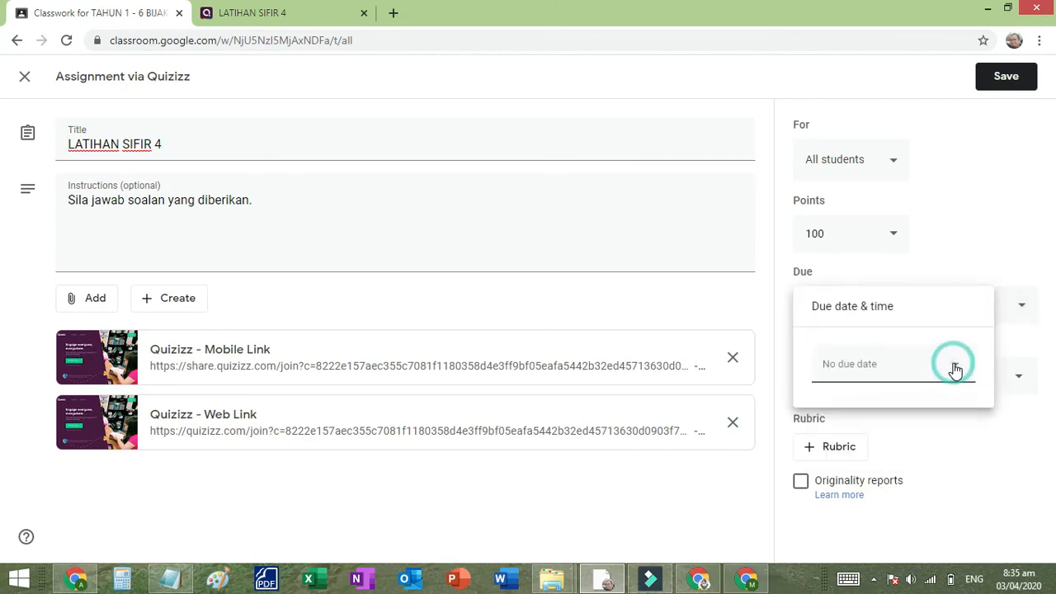
pyautogui.click(1038, 268)
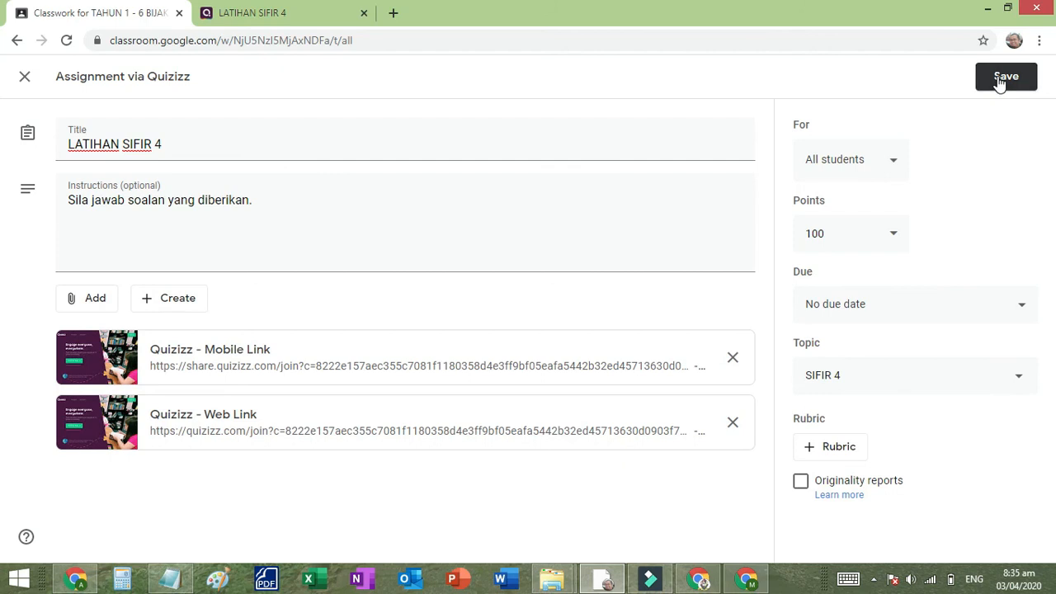
pyautogui.click(1028, 86)
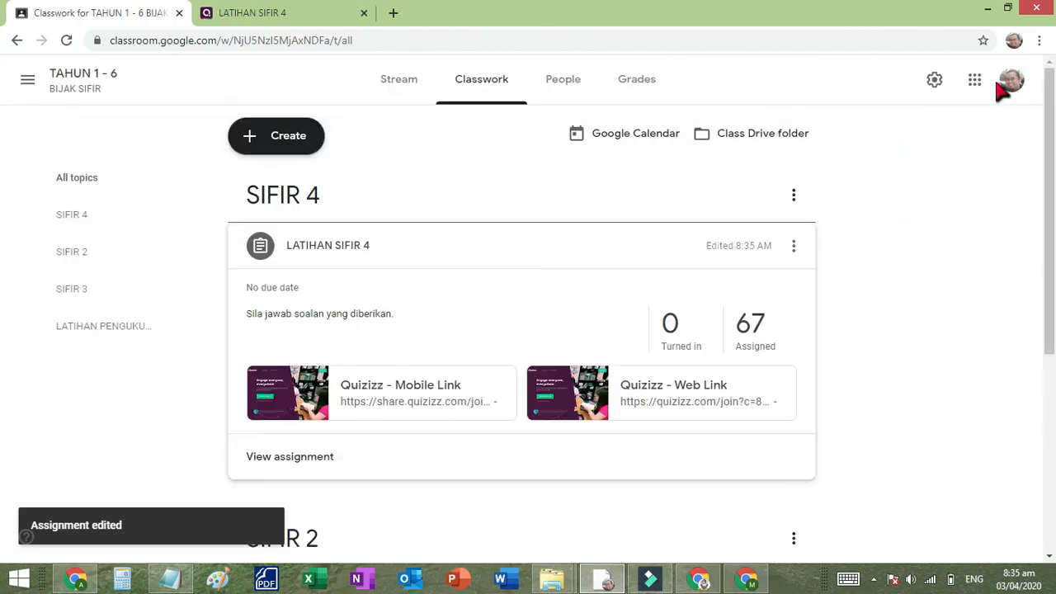
pyautogui.click(409, 246)
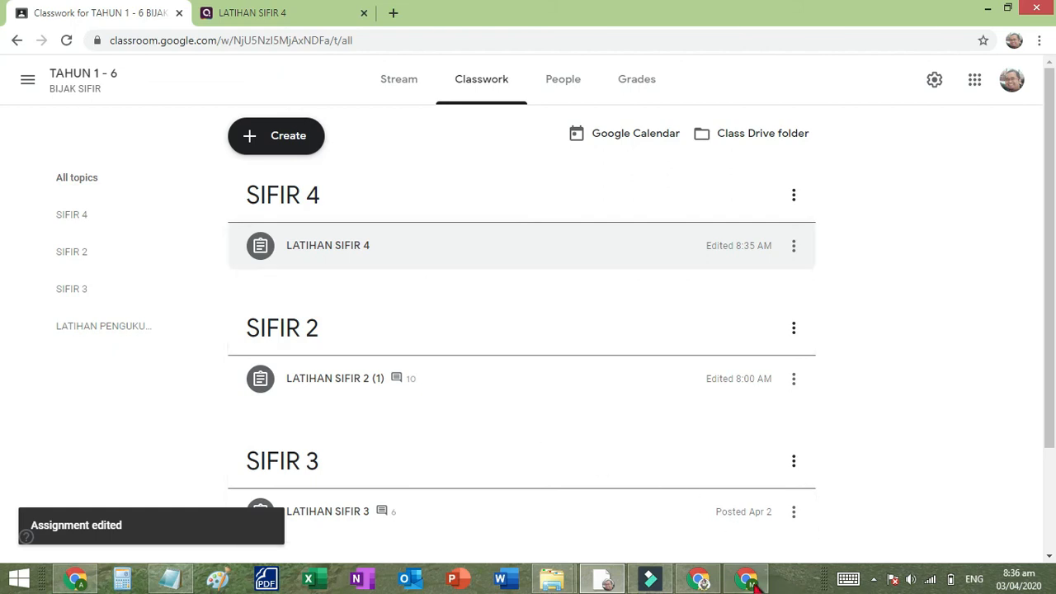
pyautogui.click(874, 579)
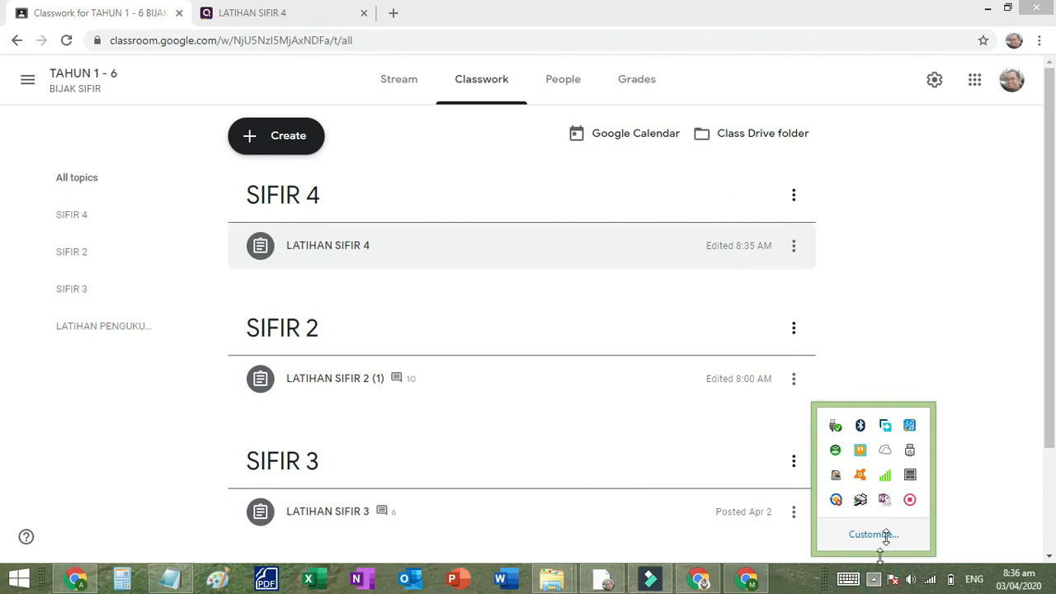
pyautogui.rightClick(910, 501)
pyautogui.click(922, 515)
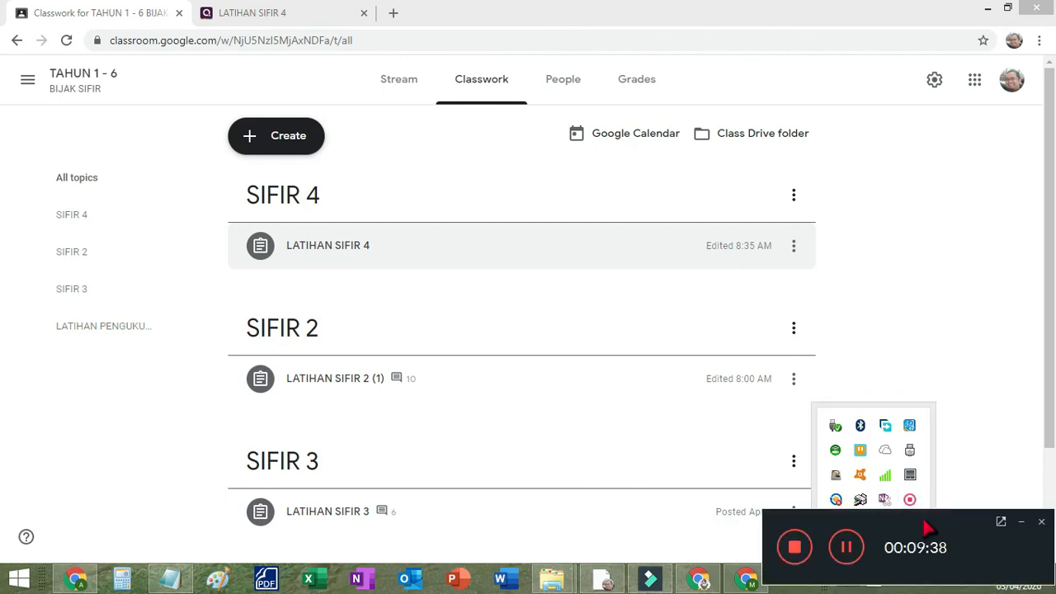
pyautogui.click(847, 548)
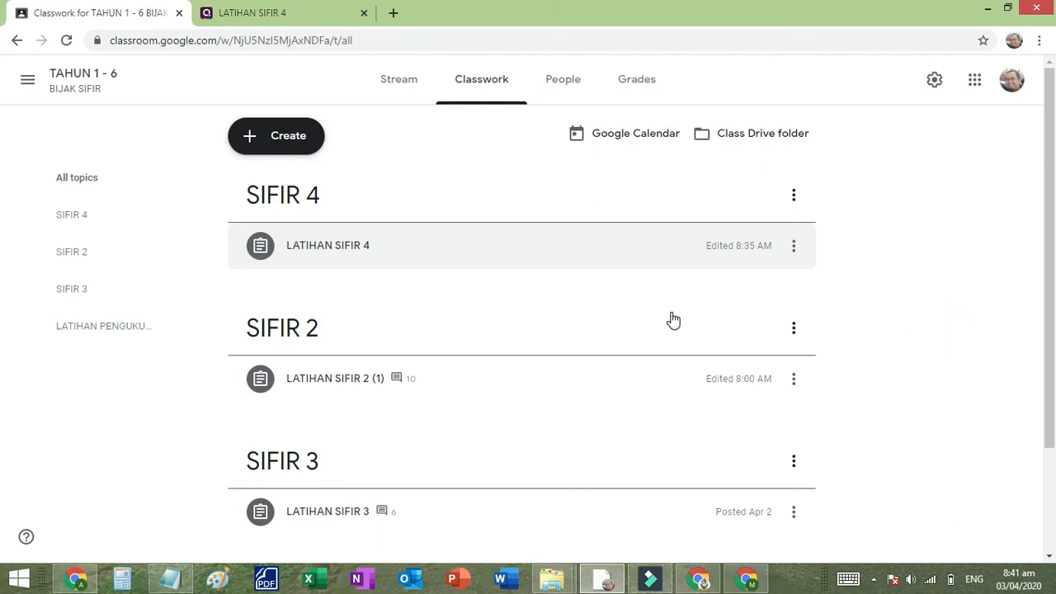
# Open the student work of the LATIHAN SIFIR 4 assignment and check the students' submission statuses and marks
pyautogui.click(361, 257)
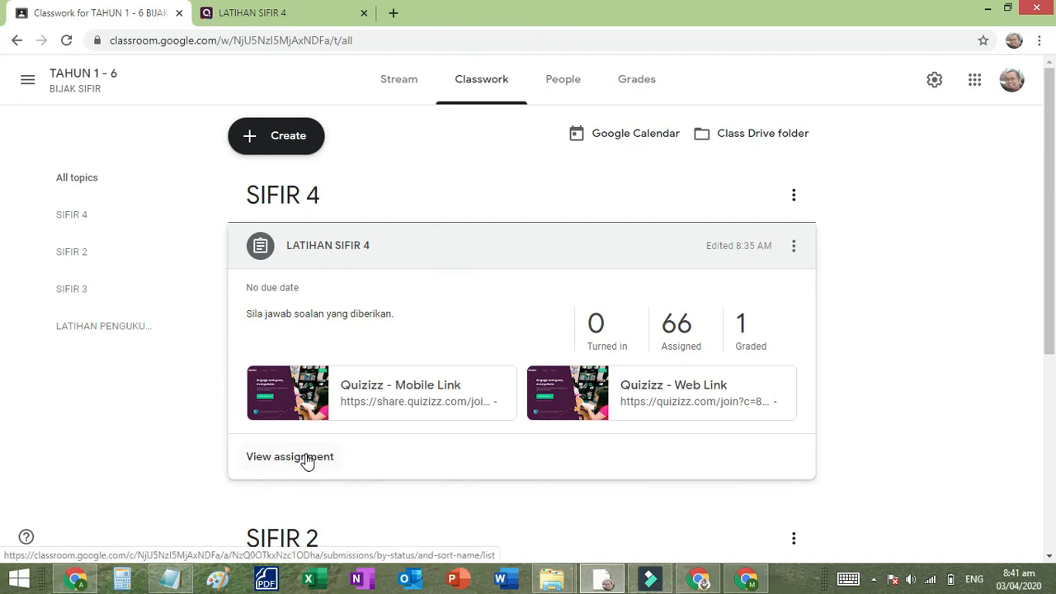
pyautogui.click(280, 464)
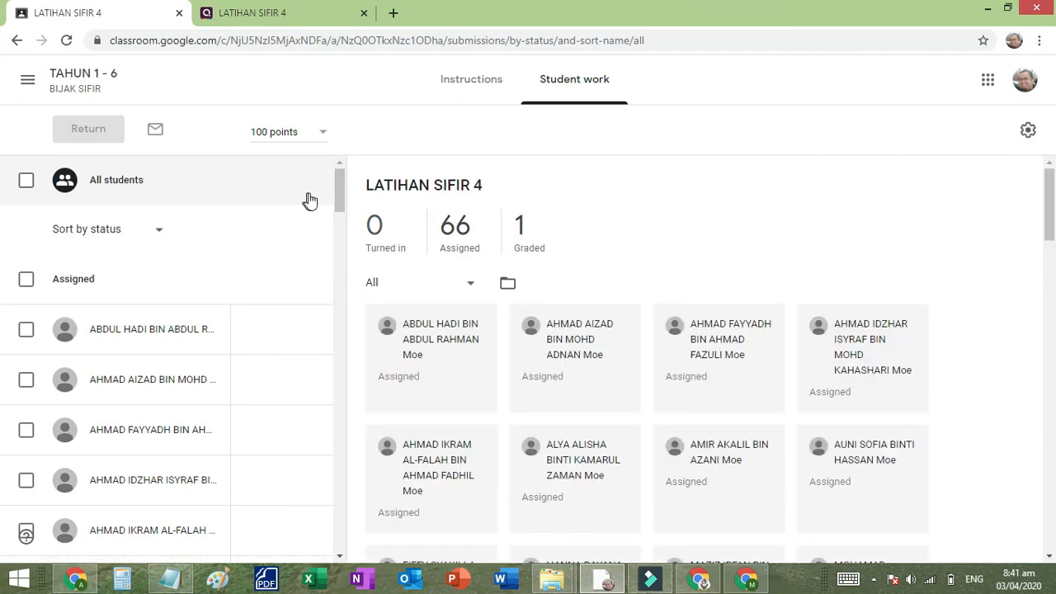
pyautogui.scroll(-5, 333, 272)
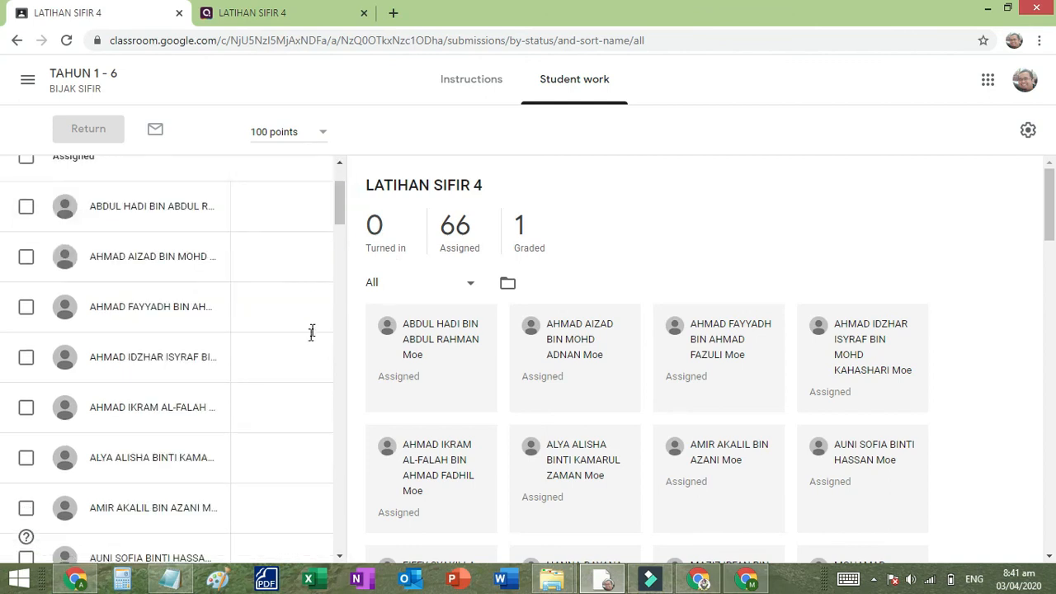
pyautogui.scroll(-2, 307, 353)
pyautogui.scroll(-5, 307, 360)
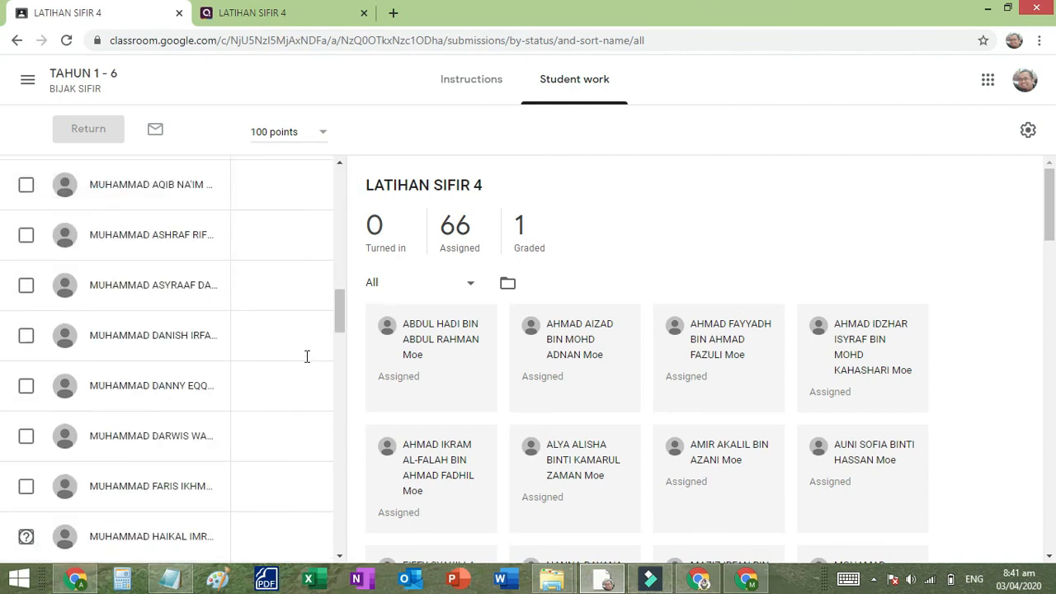
pyautogui.scroll(-2, 306, 355)
pyautogui.scroll(-5, 306, 358)
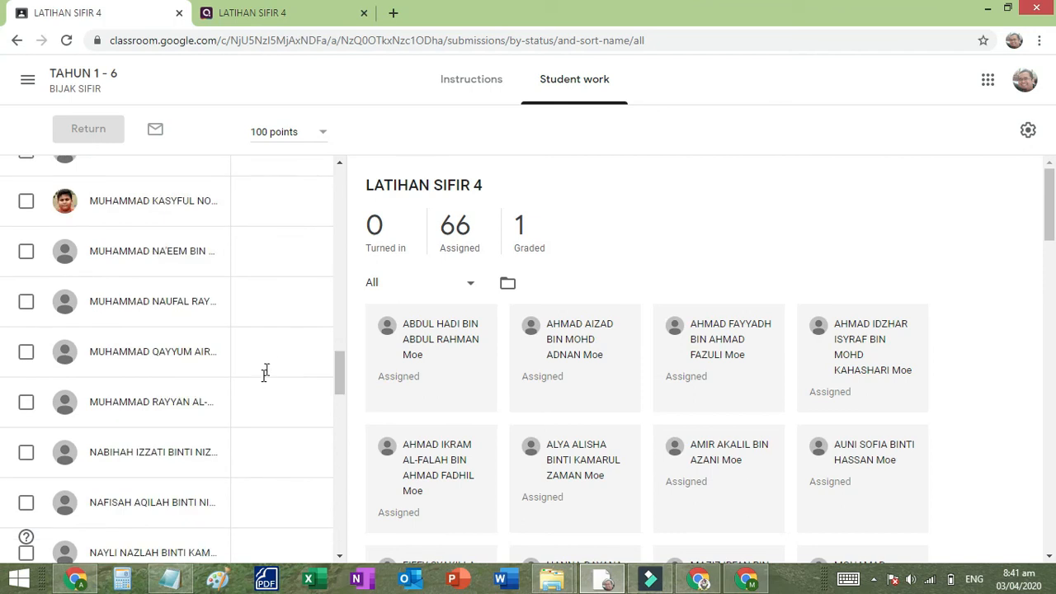
pyautogui.scroll(-8, 276, 353)
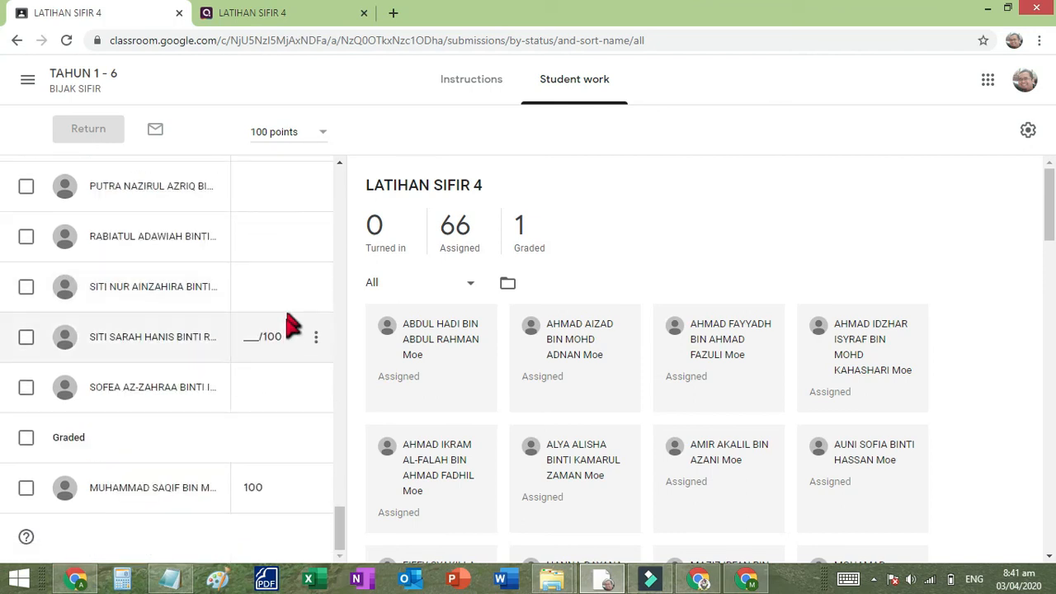
pyautogui.scroll(12, 285, 321)
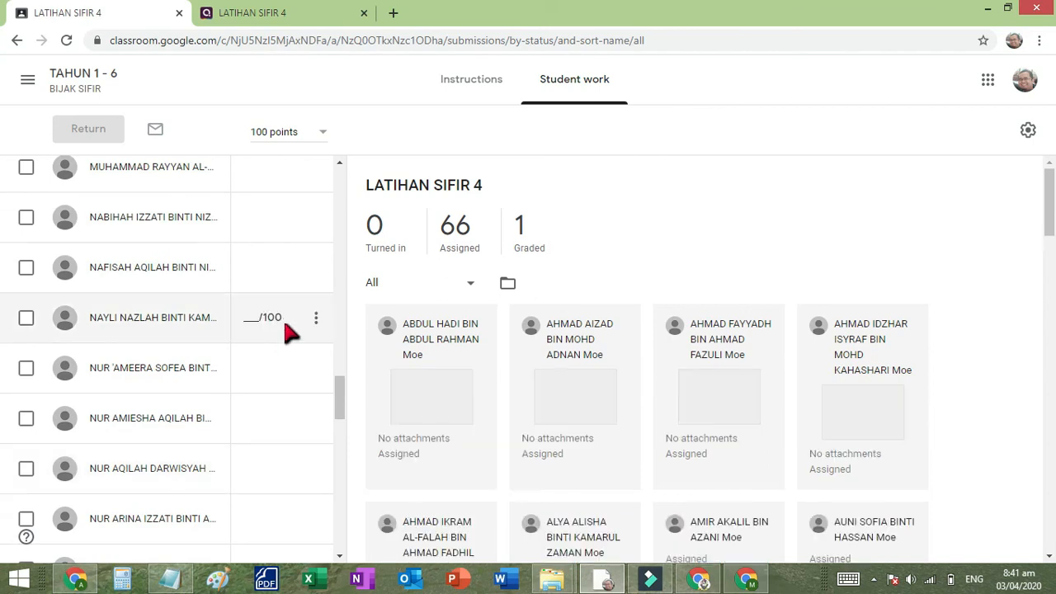
pyautogui.scroll(5, 283, 330)
pyautogui.scroll(3, 268, 338)
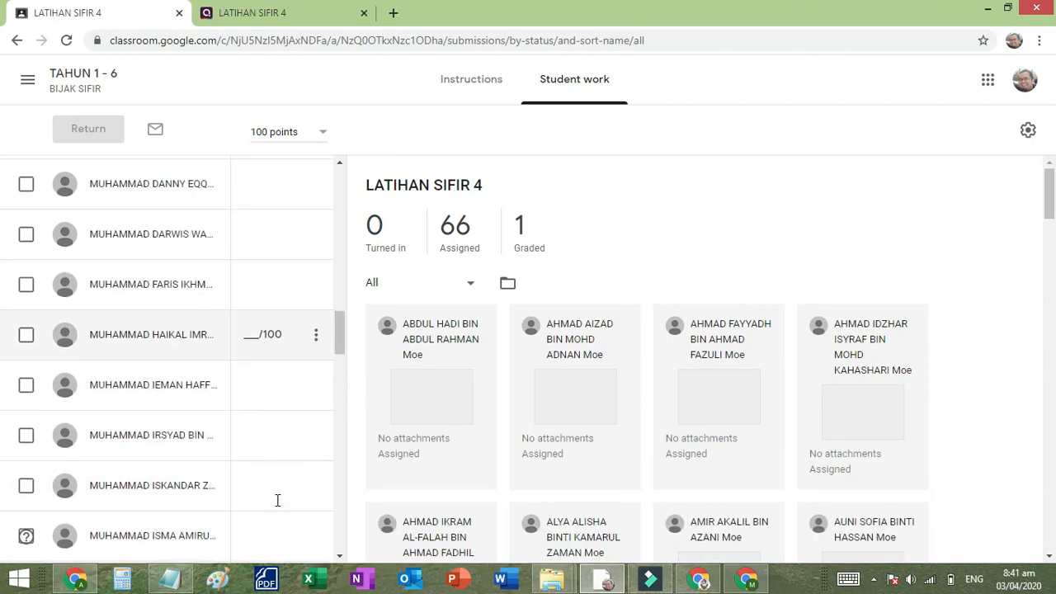
pyautogui.scroll(3, 266, 462)
pyautogui.scroll(2, 268, 472)
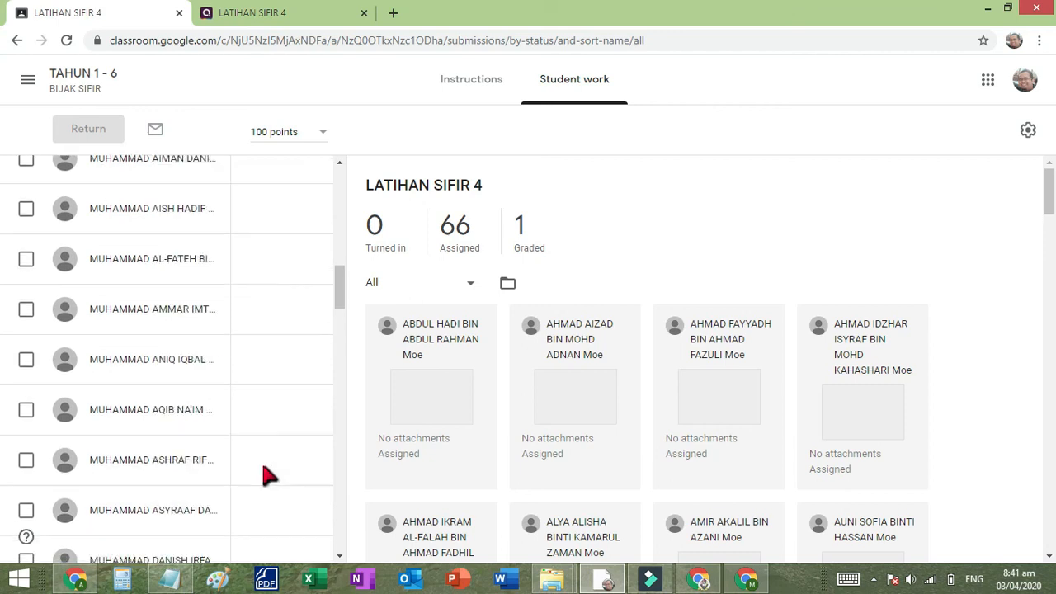
pyautogui.scroll(-2, 269, 474)
pyautogui.scroll(-7, 263, 470)
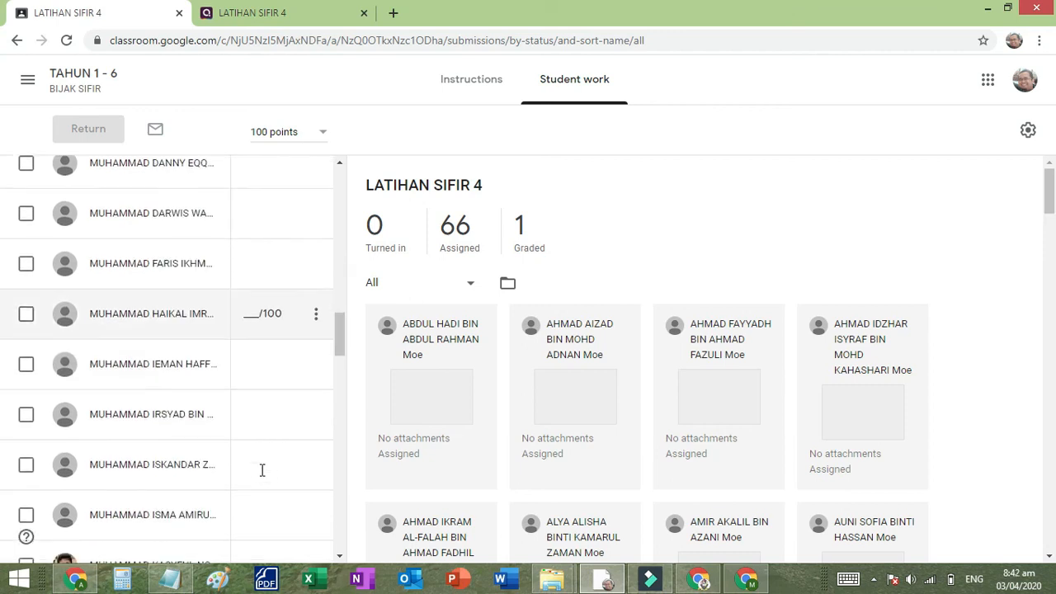
pyautogui.scroll(-3, 264, 474)
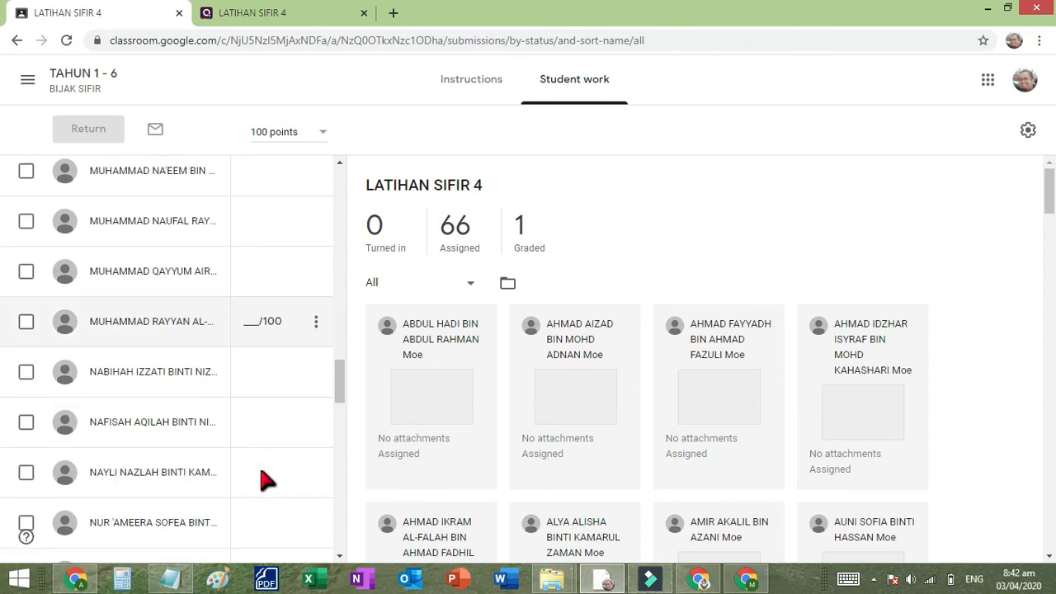
# Open the gradebook of the TAHUN 1 - 6 class and look through the students' marks for LATIHAN SIFIR 4
pyautogui.click(88, 78)
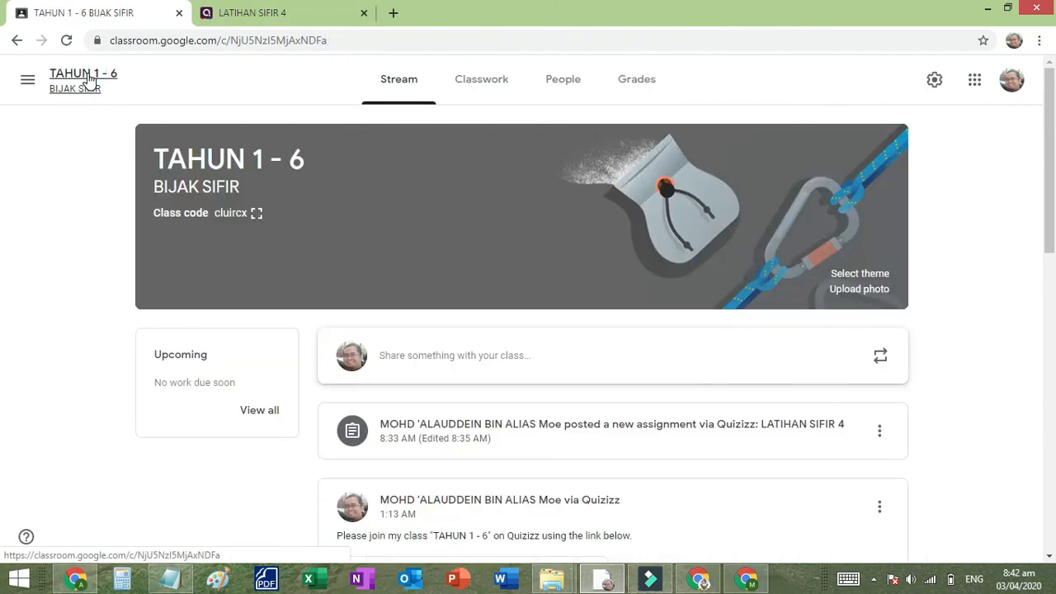
pyautogui.click(634, 86)
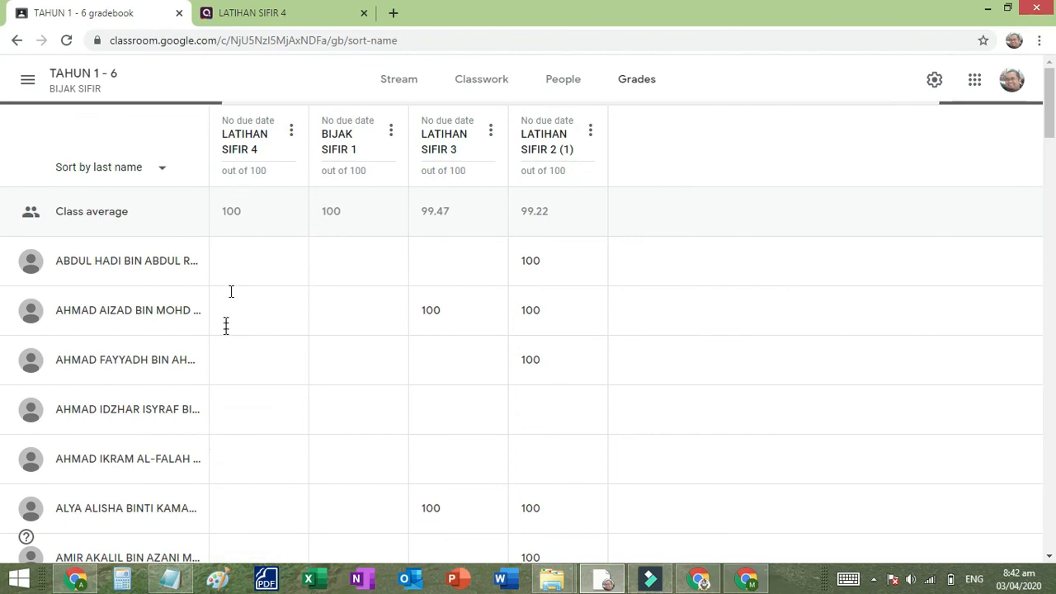
pyautogui.scroll(-13, 718, 308)
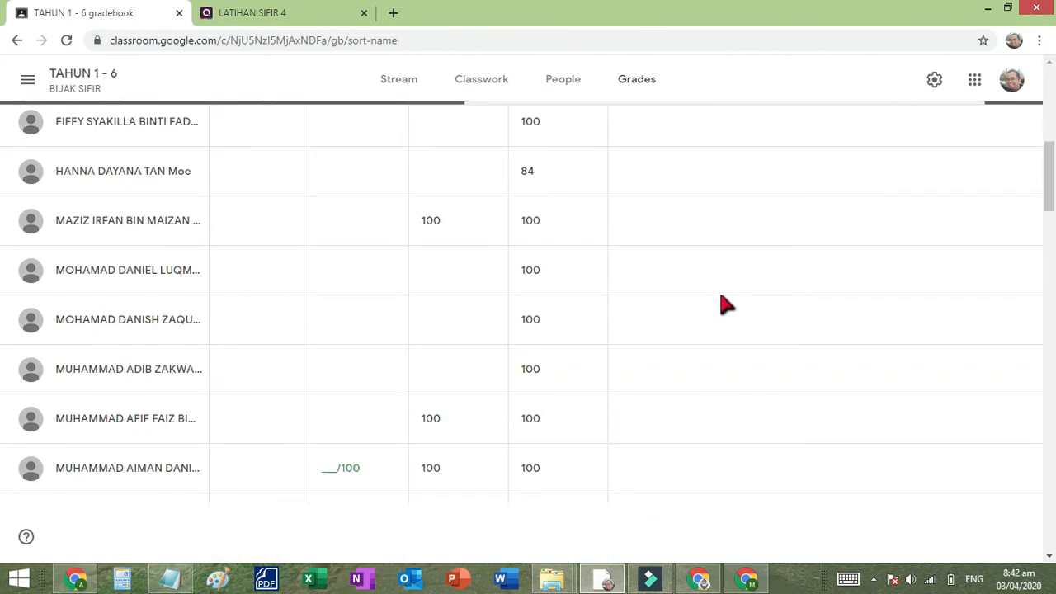
pyautogui.scroll(-8, 726, 306)
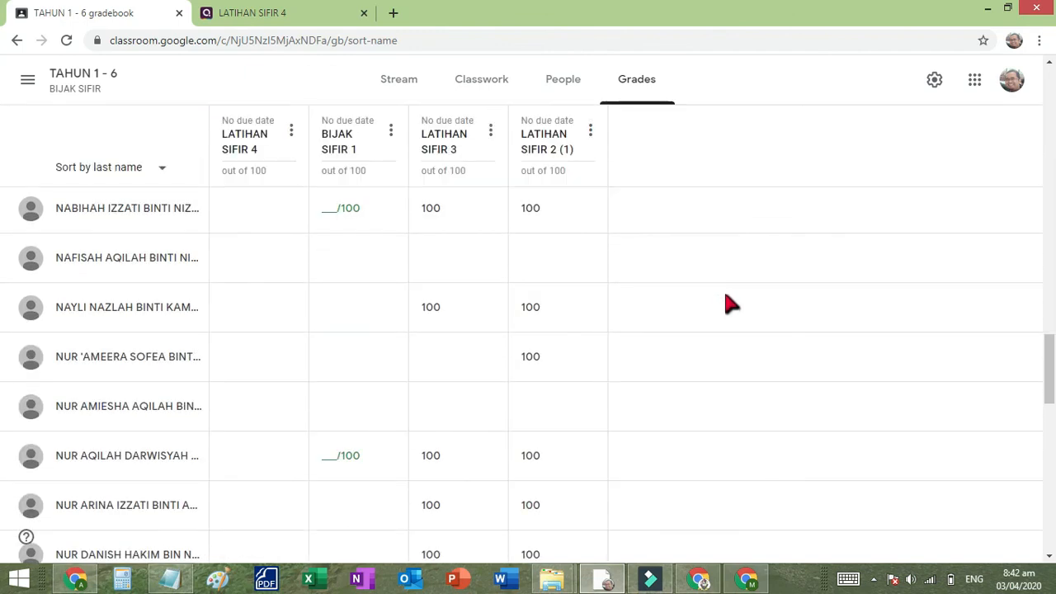
pyautogui.scroll(3, 730, 304)
pyautogui.scroll(3, 728, 328)
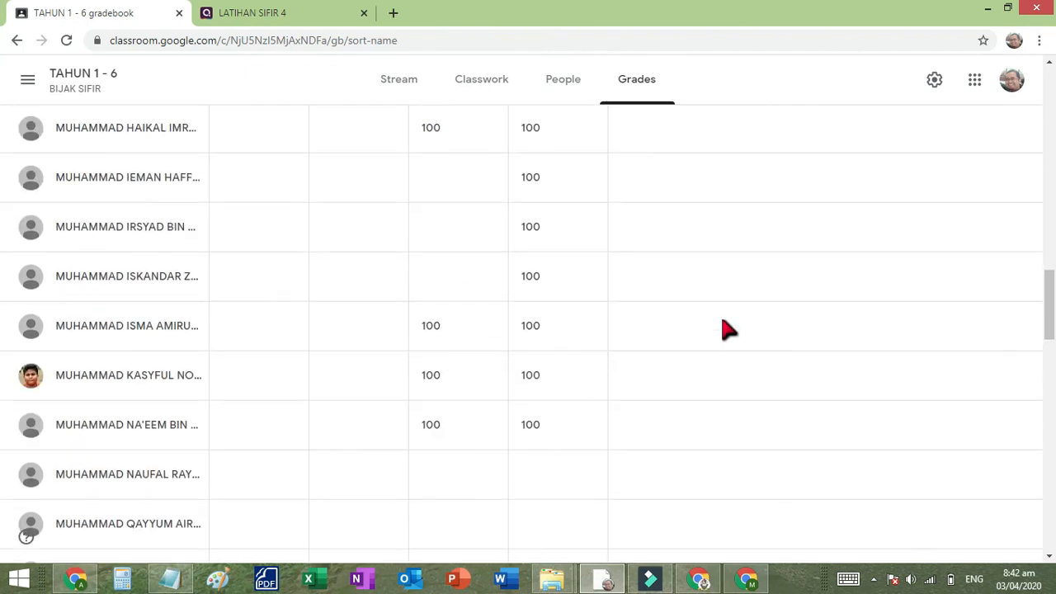
pyautogui.scroll(-3, 728, 329)
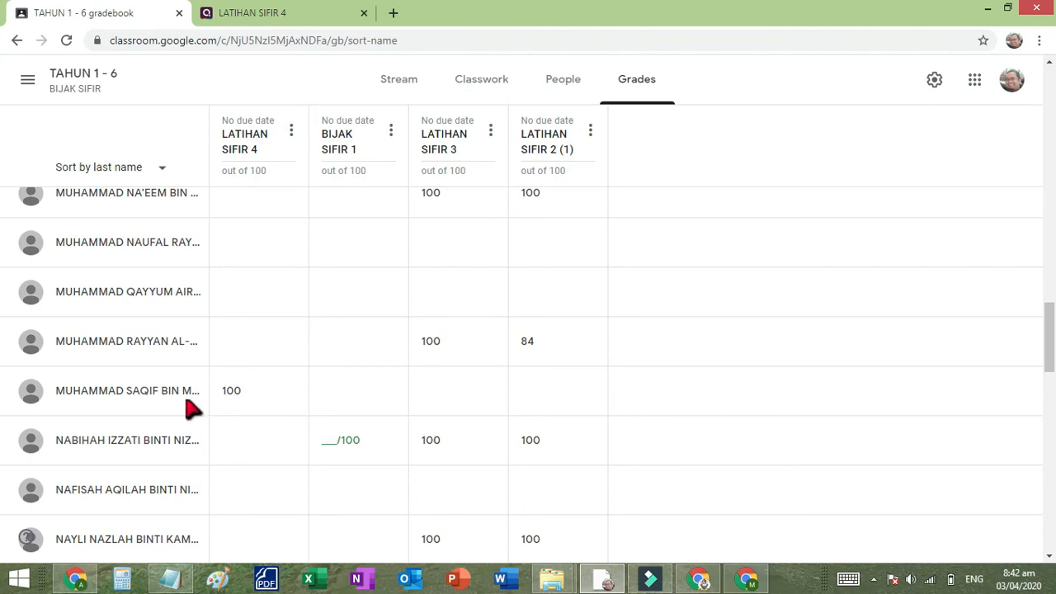
pyautogui.click(874, 579)
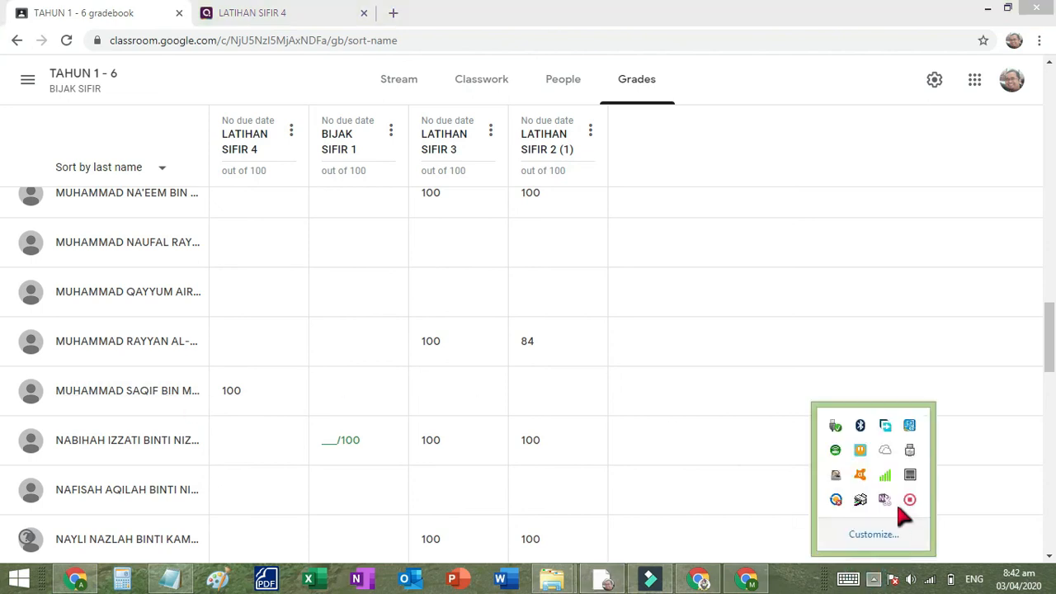
pyautogui.rightClick(911, 501)
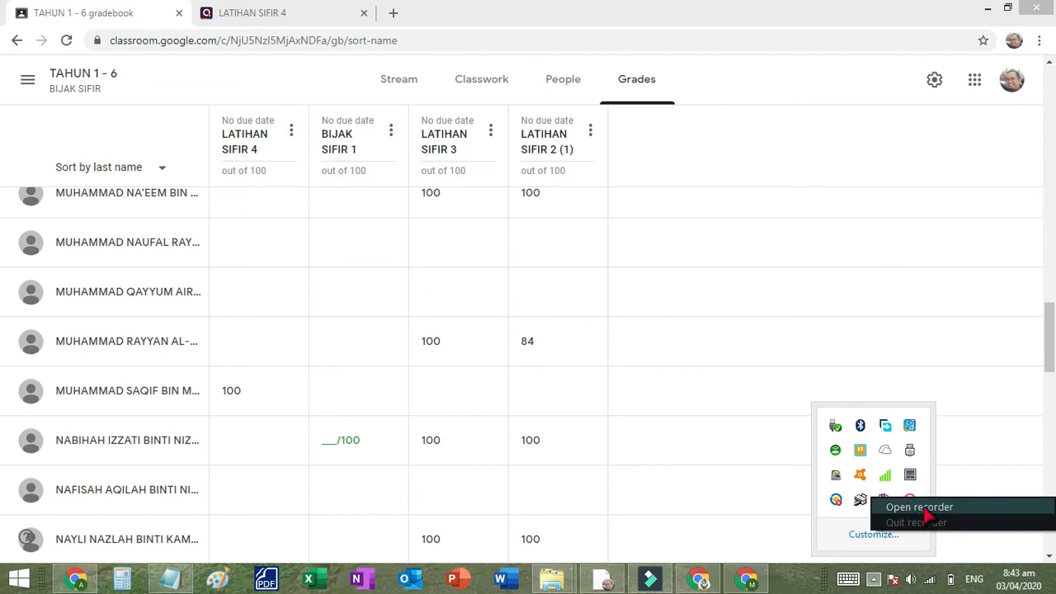
pyautogui.click(917, 506)
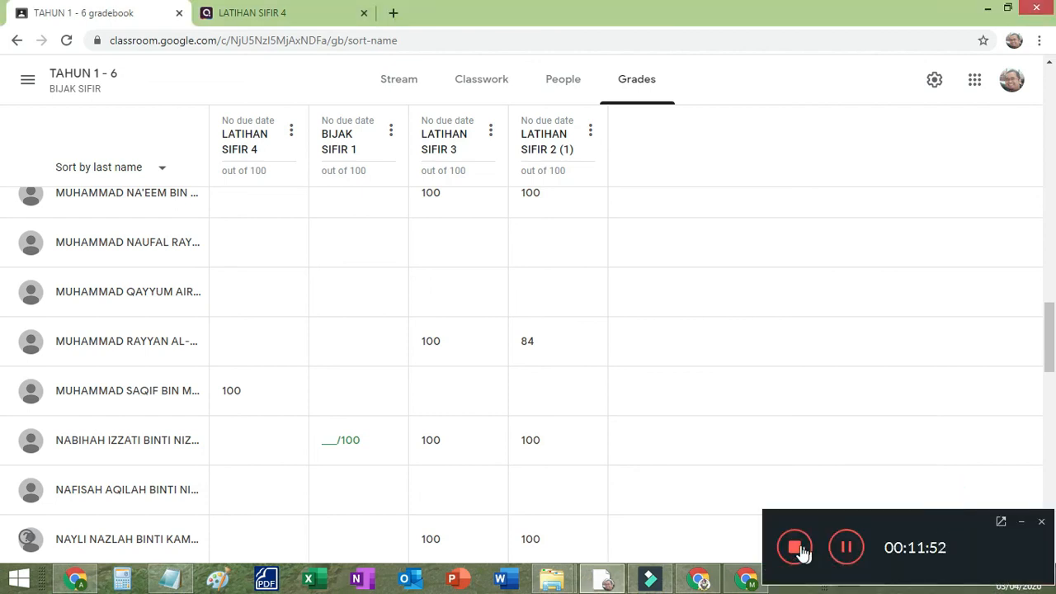